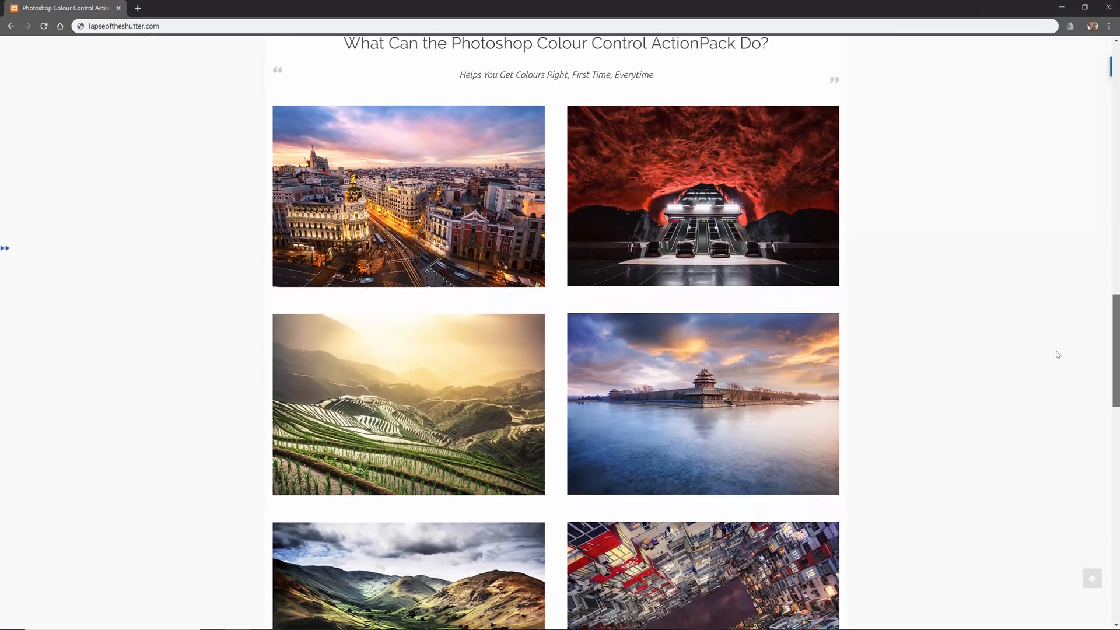
scroll(1049, 367, down, 1)
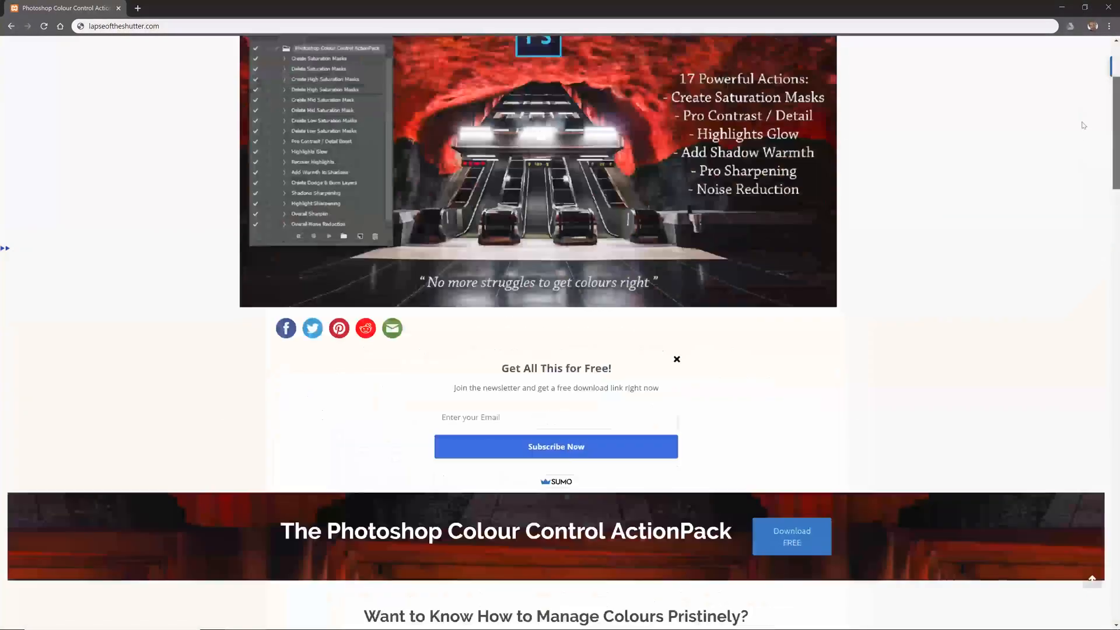
Fill in the e-mail address in the ActionPack newsletter sign-up form and view the description of what the pack does.
scroll(1084, 124, up, 3)
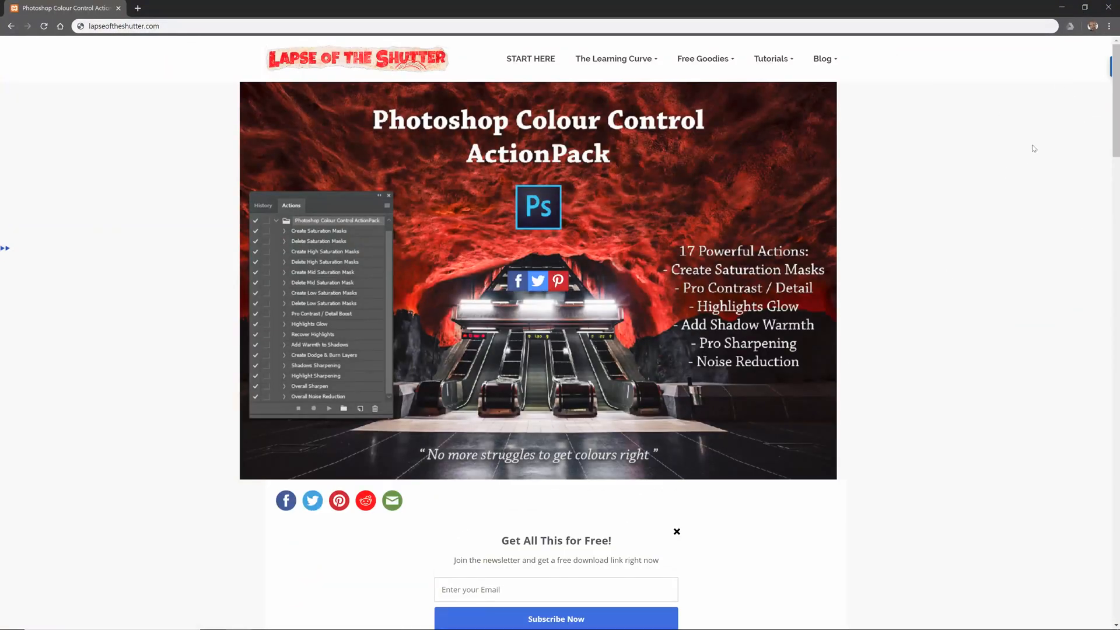
scroll(1109, 157, down, 3)
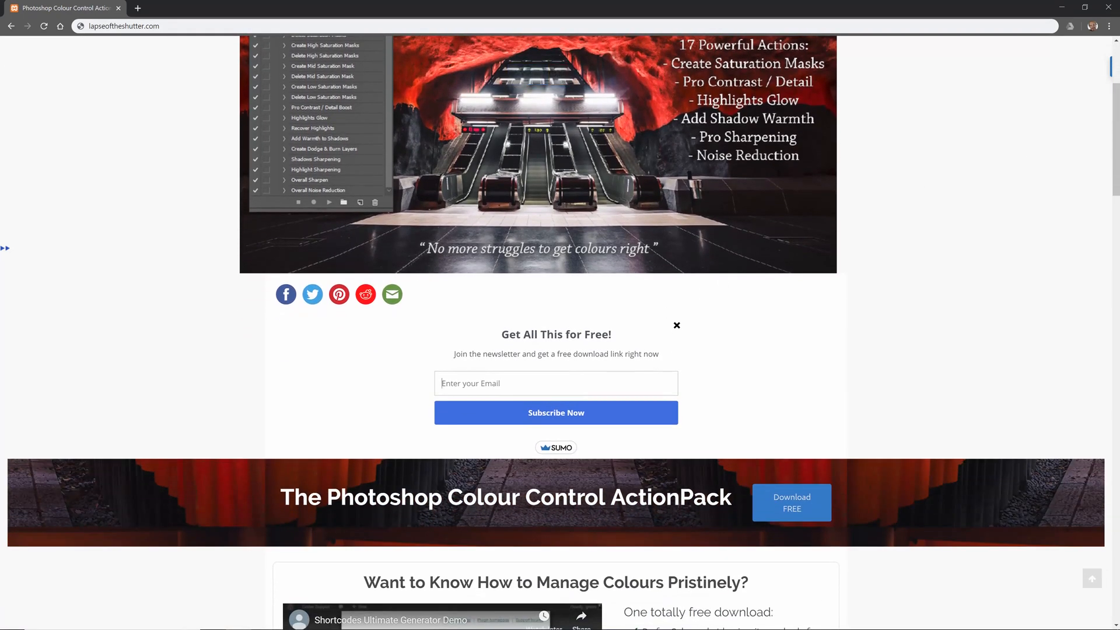
text(hello@hello.com)
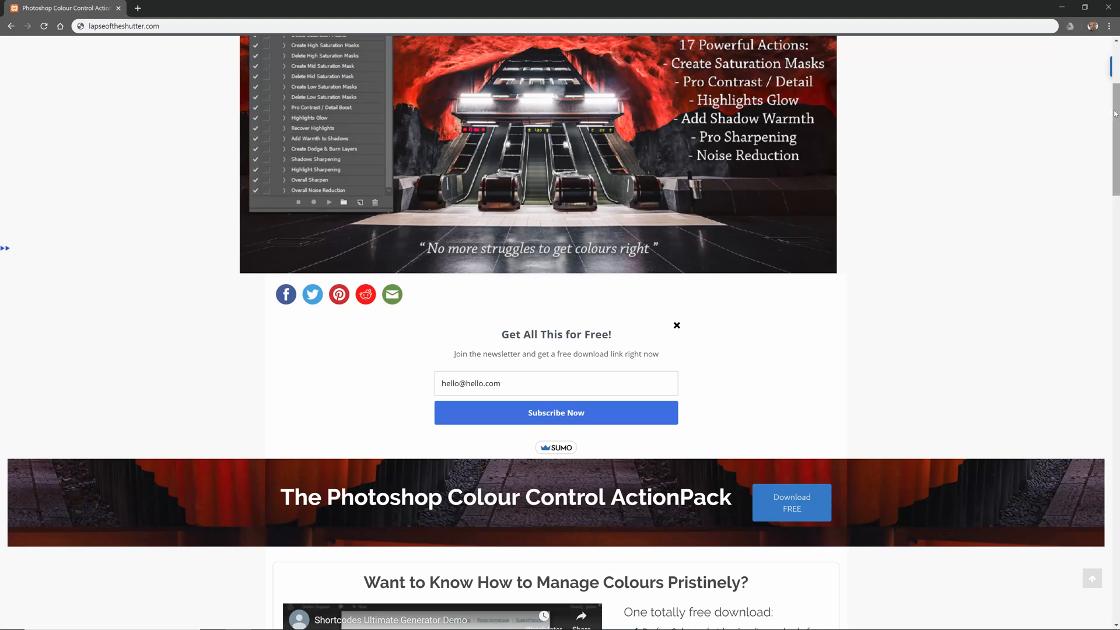
drag(1114, 114, 1077, 257)
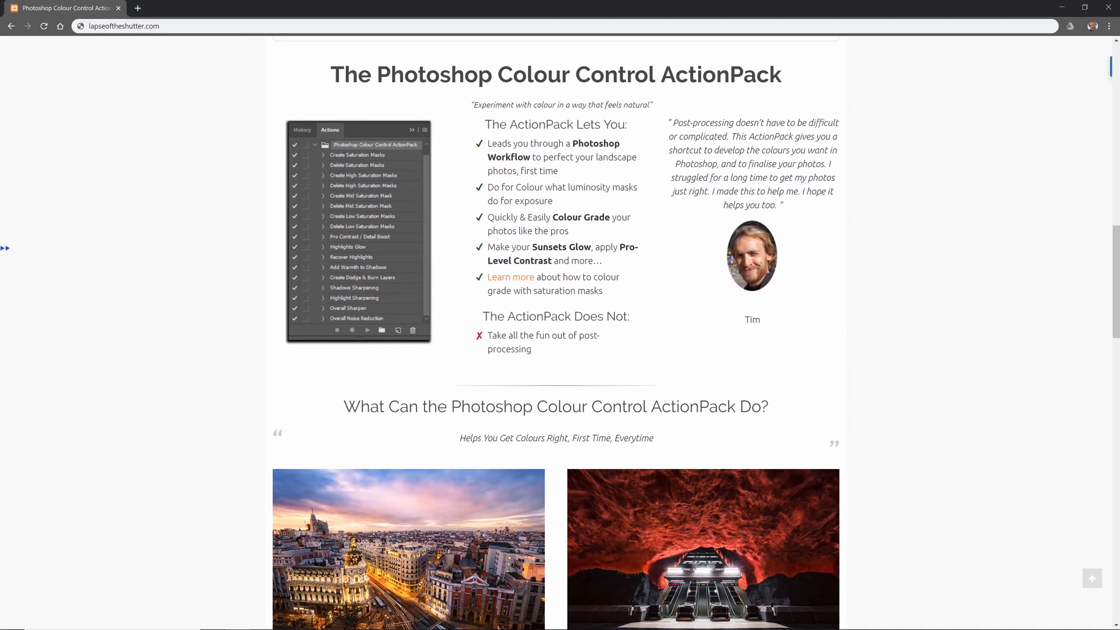
Switch to Photoshop and run the Create Saturation Masks action on the Stockholm Metro image.
key(alt+Tab)
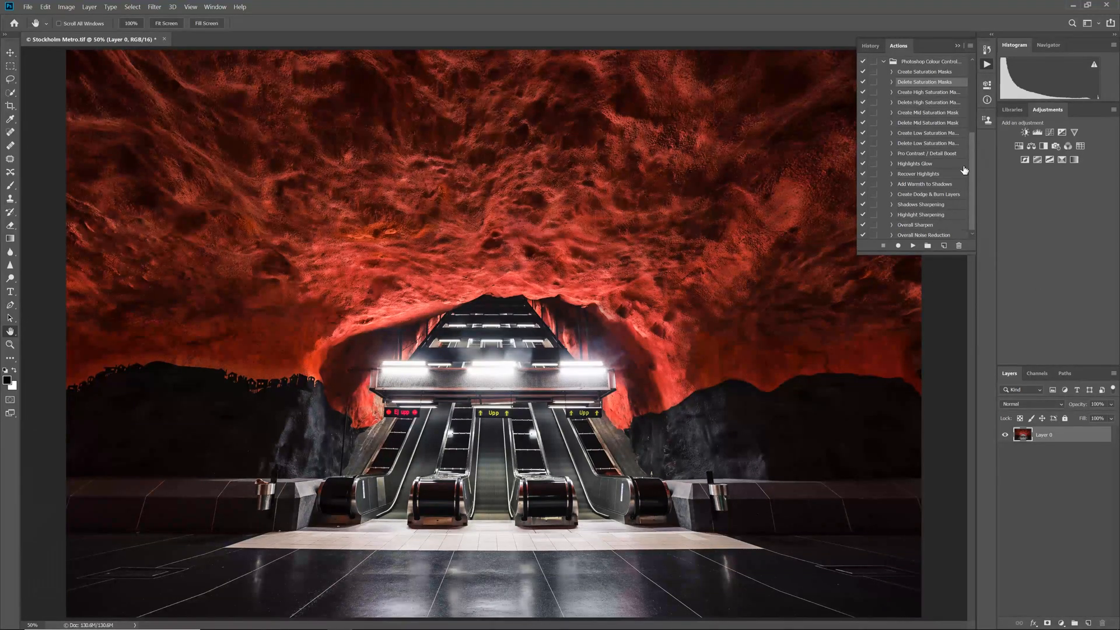
click(916, 74)
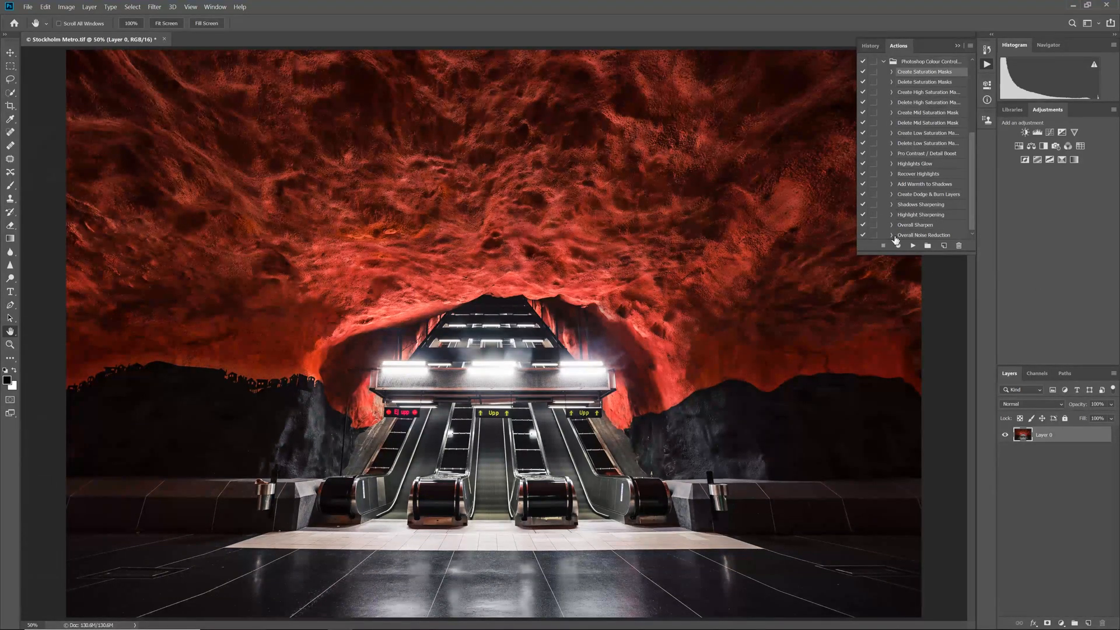
click(913, 245)
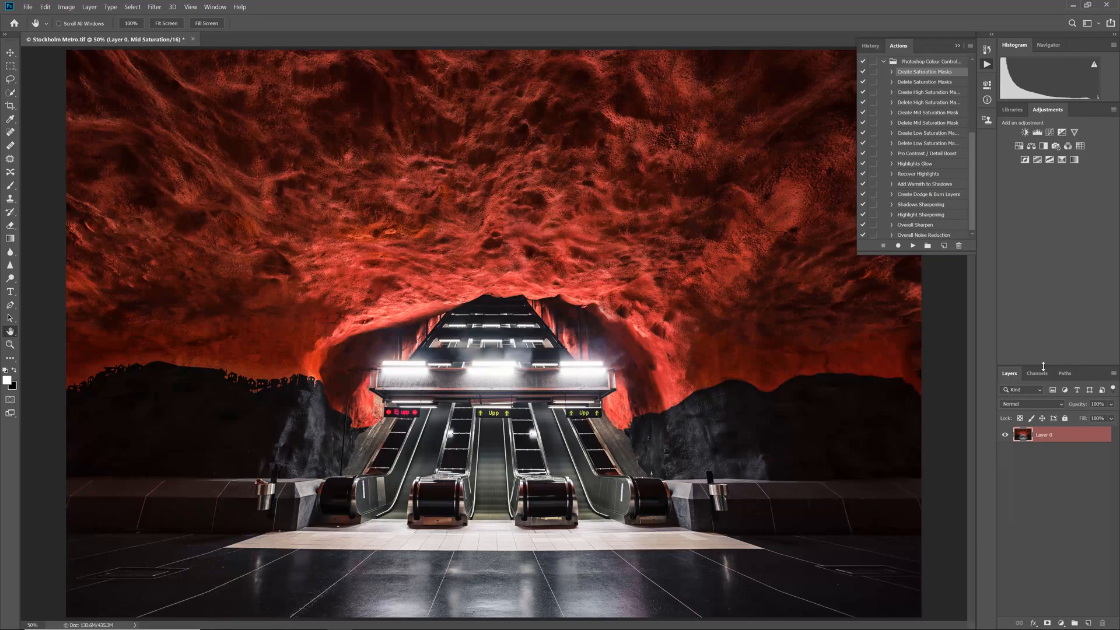
Examine the High Saturation 3 and Low Saturation 3 mask channels, and return to the RGB composite.
click(1040, 375)
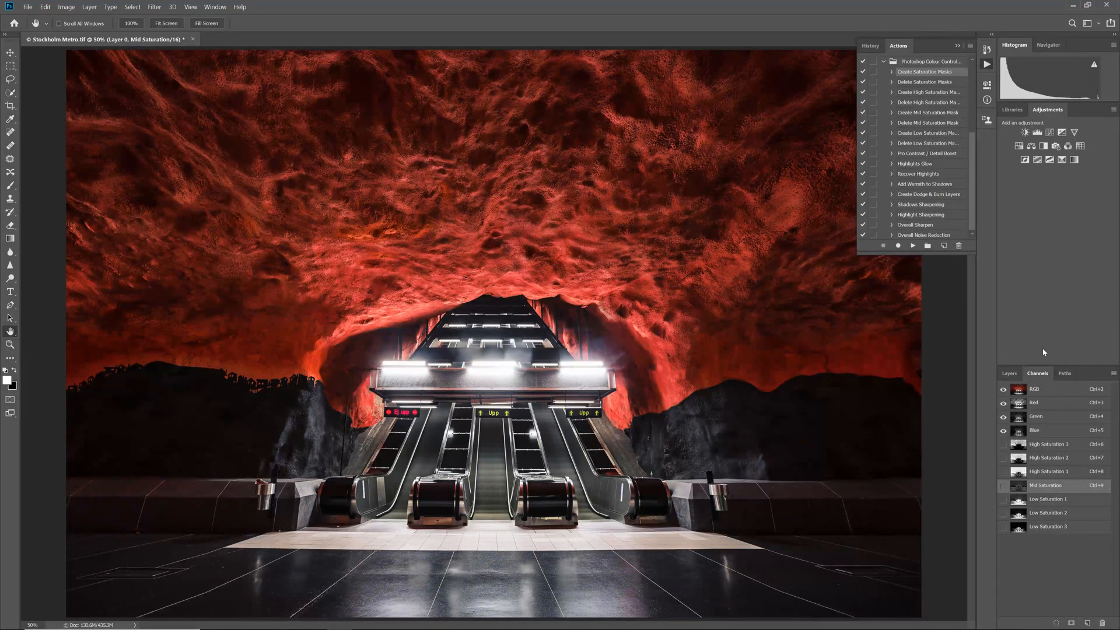
key(ctrl+6)
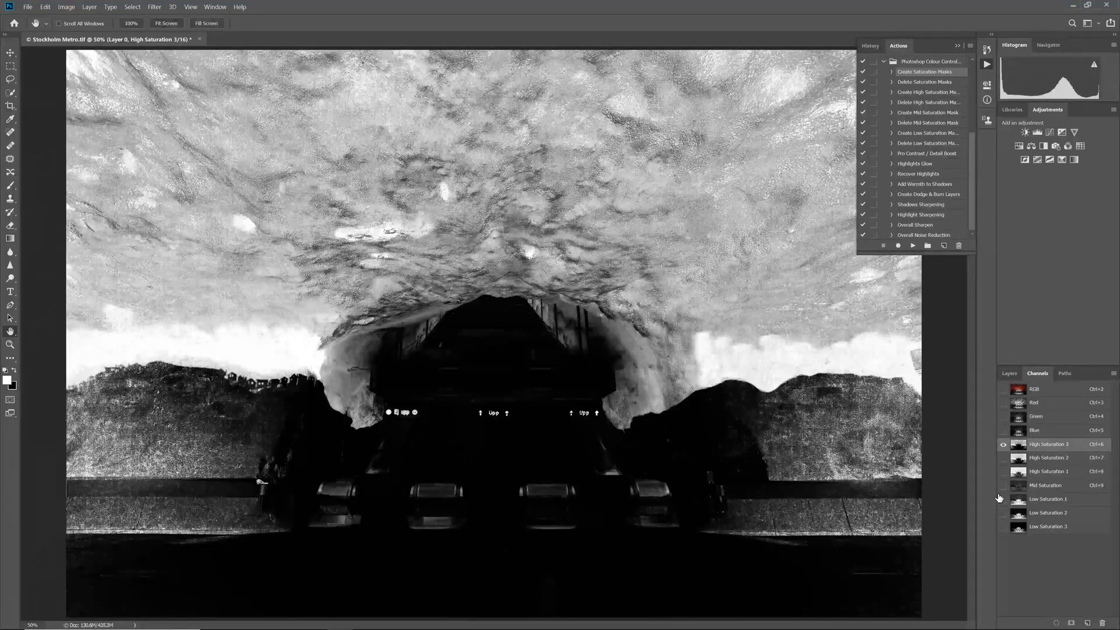
click(1004, 528)
click(1003, 444)
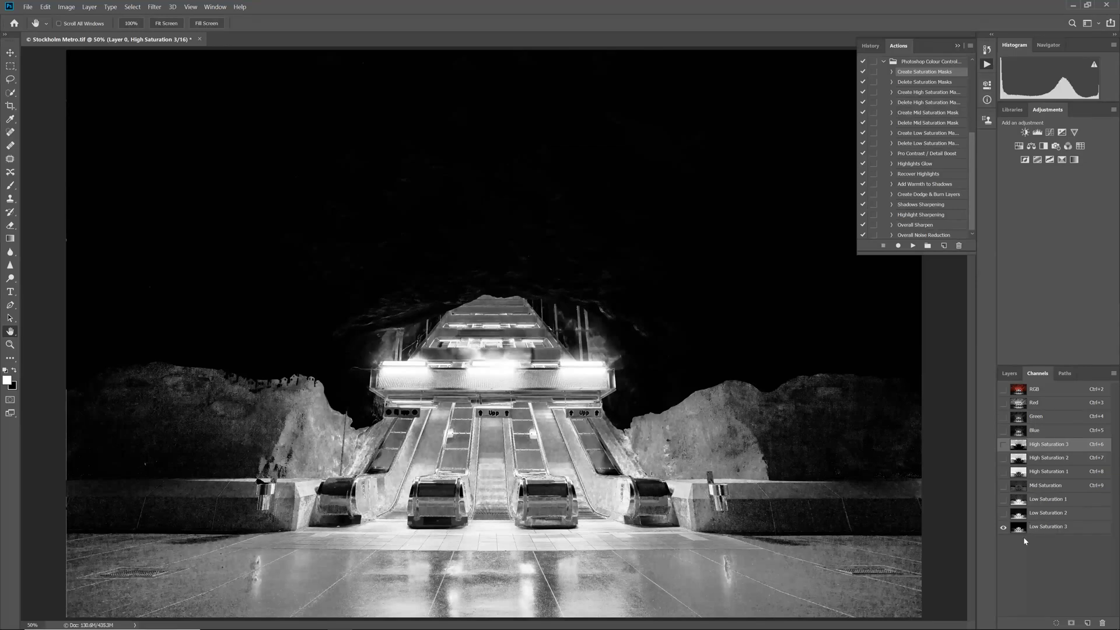
key(ctrl+2)
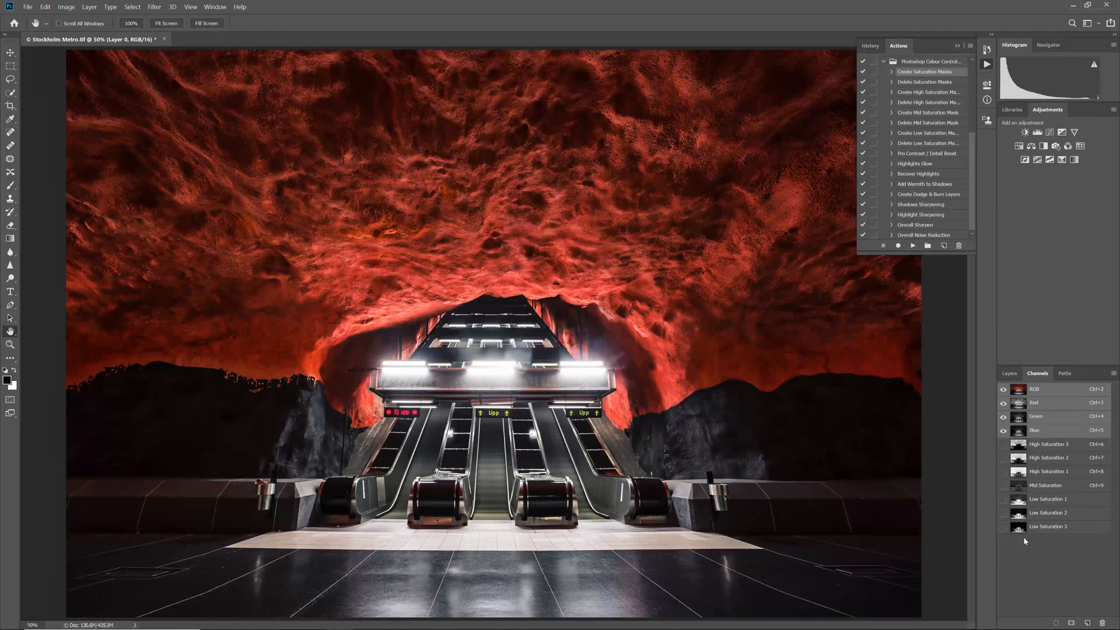
Add a Curves adjustment masked by the High Saturation 3 channel, lower its shadows for more contrast, and compare before and after.
ctrl+click(1020, 449)
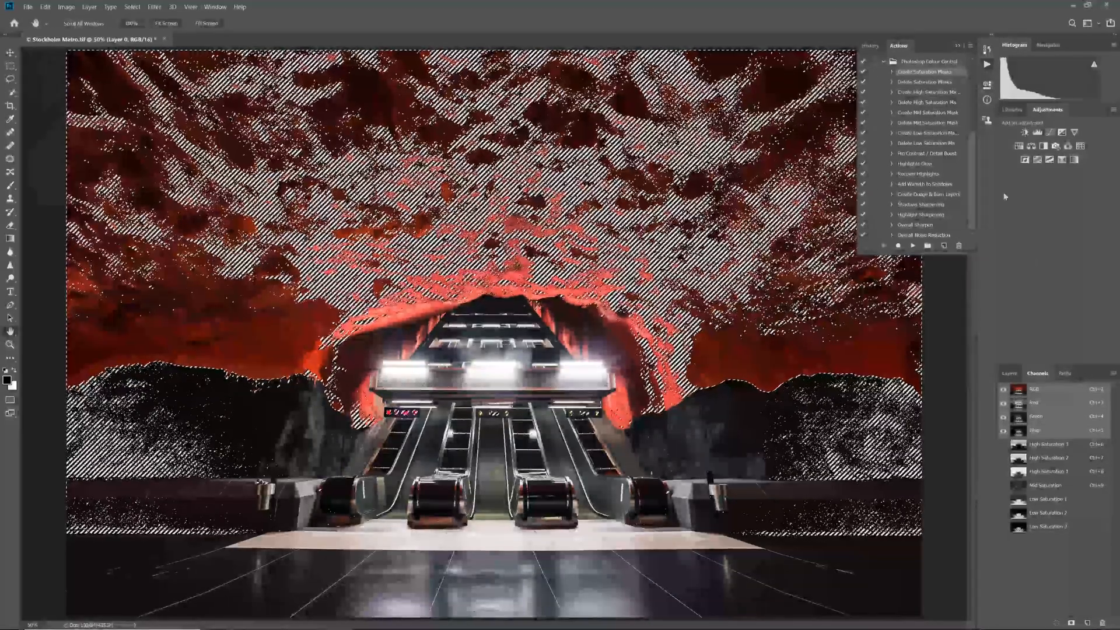
click(1050, 133)
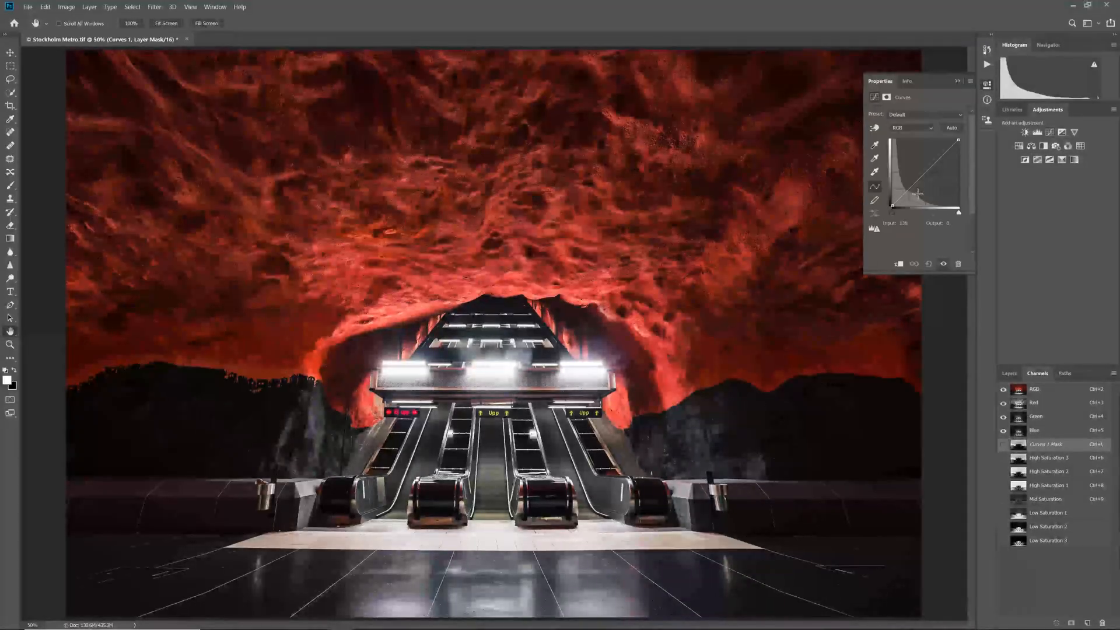
drag(906, 193, 906, 188)
click(1009, 374)
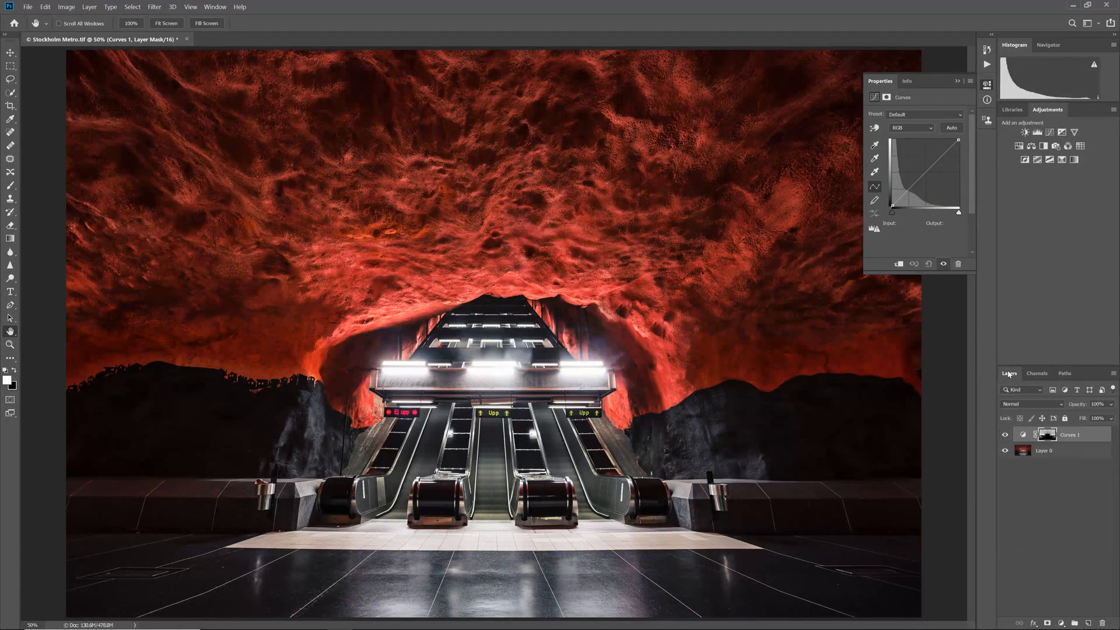
mouse_move(910, 187)
mouse_down()
mouse_move(919, 159)
mouse_move(928, 170)
mouse_move(906, 197)
mouse_up()
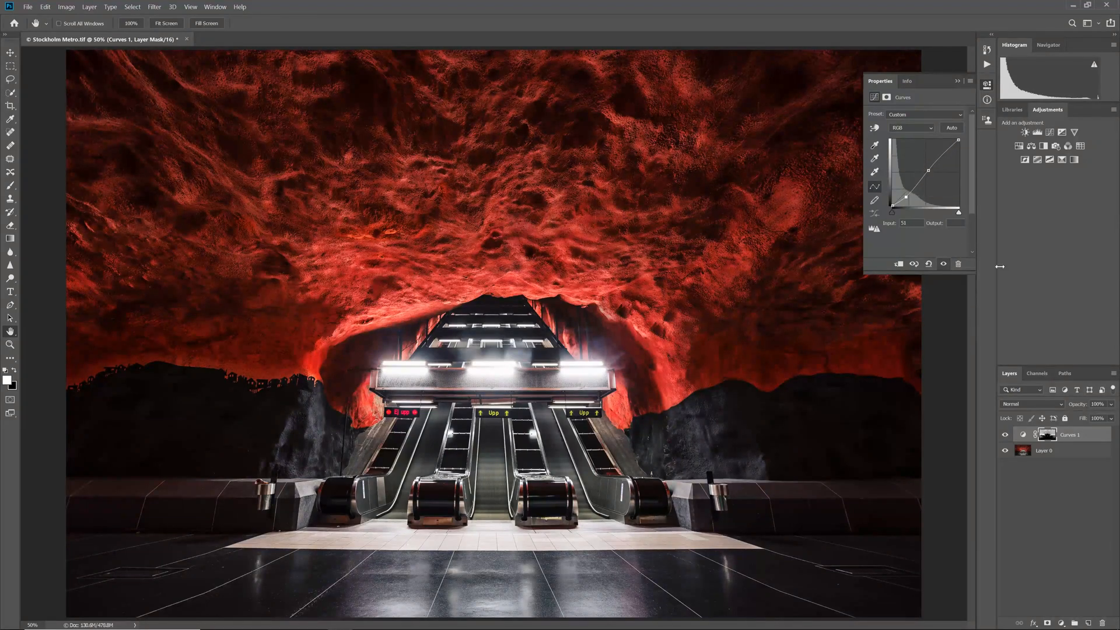
click(1005, 436)
click(1003, 436)
Add a Color Balance adjustment masked by the Low Saturation 3 channel, with midtones Cyan-Red at -71 and Yellow-Blue at +61.
click(1038, 374)
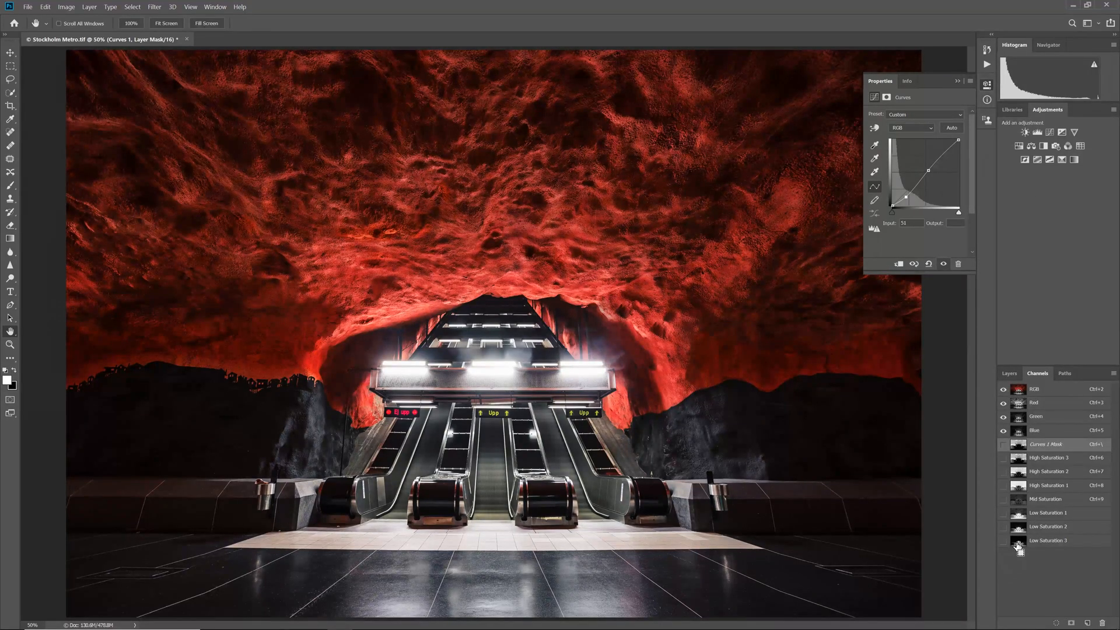
ctrl+click(1019, 546)
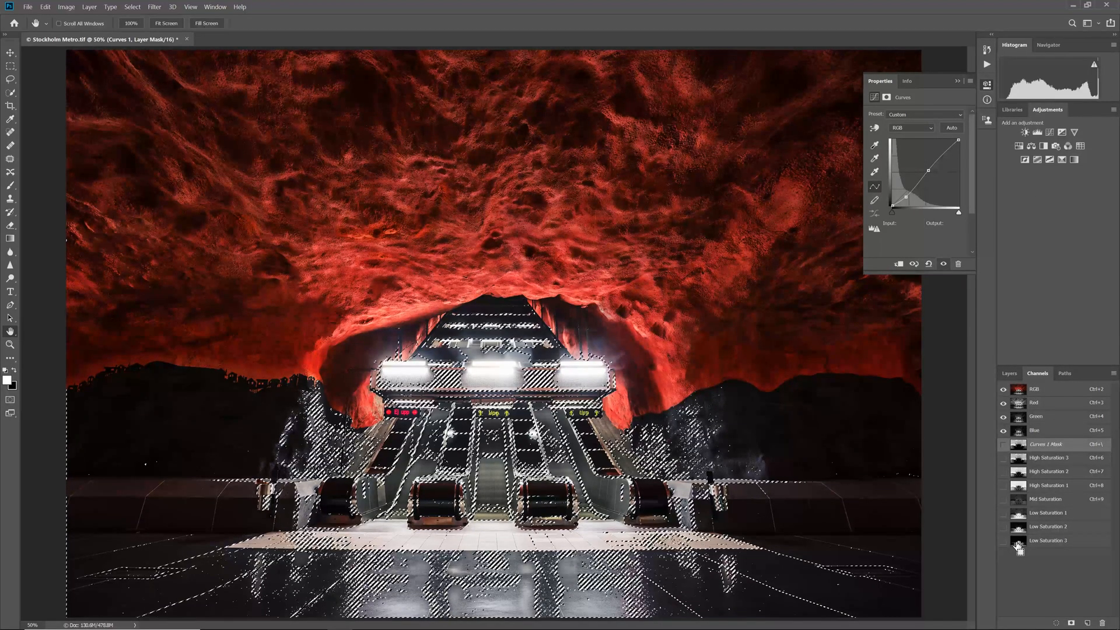
click(1032, 147)
click(1005, 374)
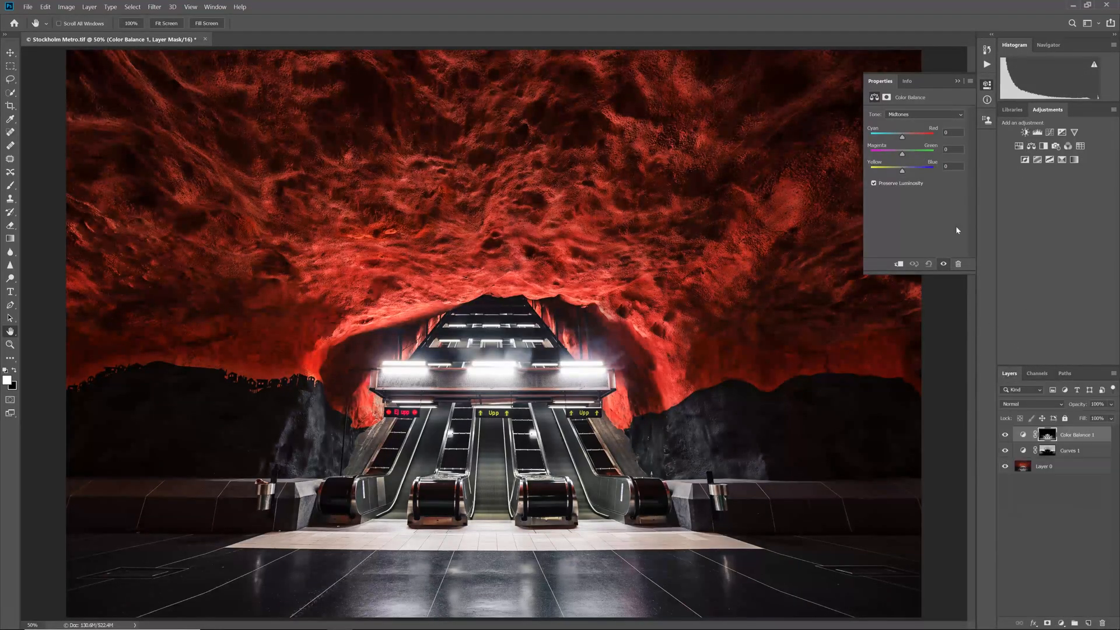
drag(905, 140, 919, 171)
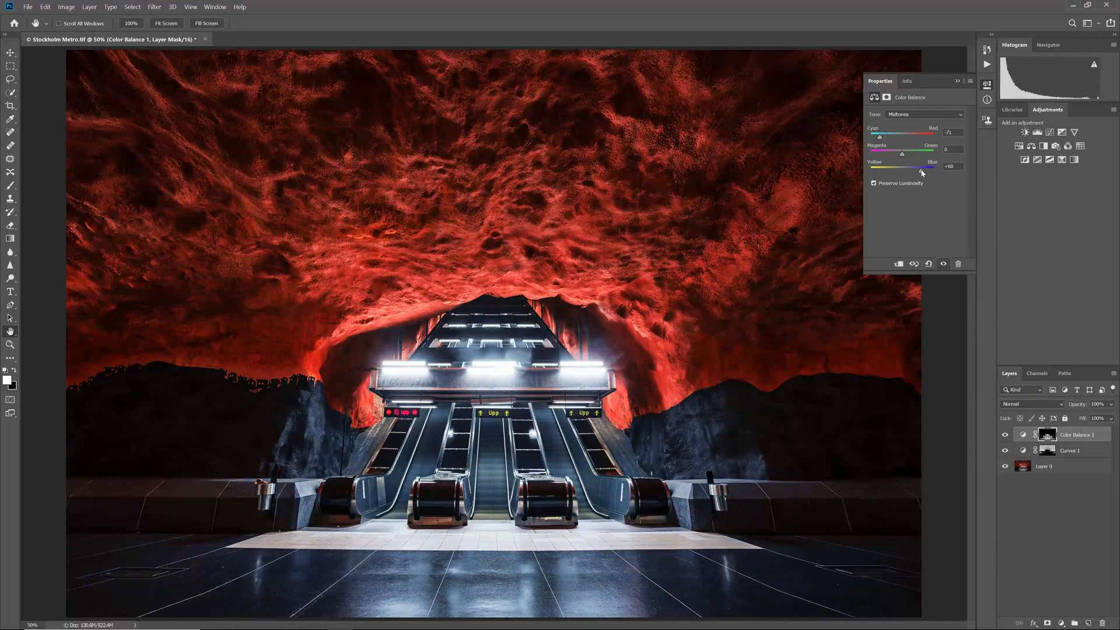
Compare the image with and without the adjustment layers, and revisit the beginning of the ActionPack web page.
click(1006, 435)
click(1005, 435)
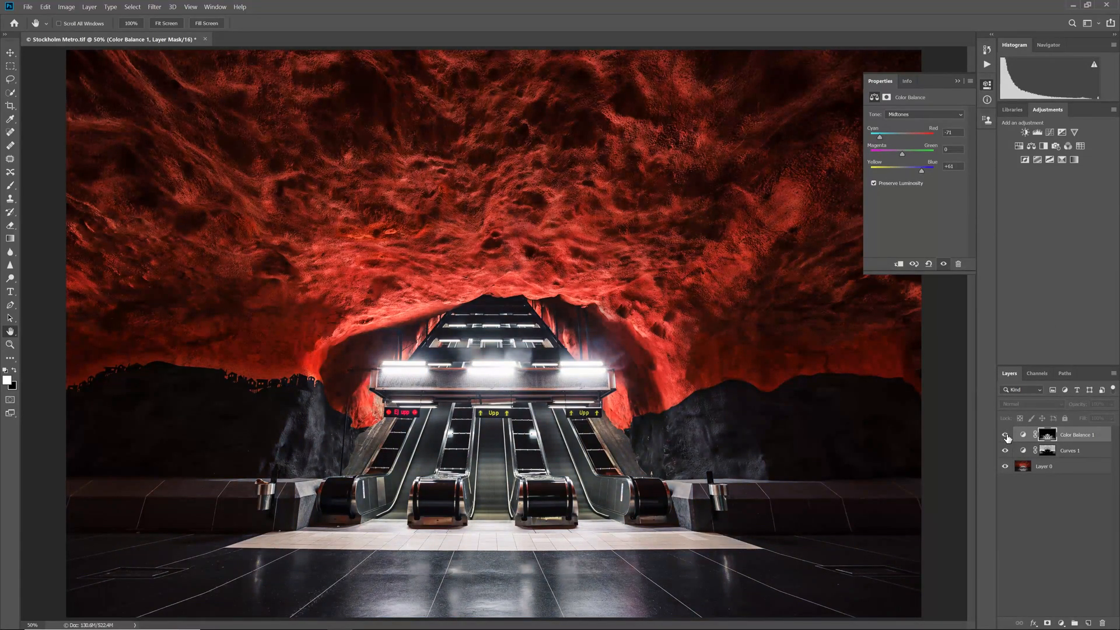
alt+click(1005, 468)
alt+click(1005, 467)
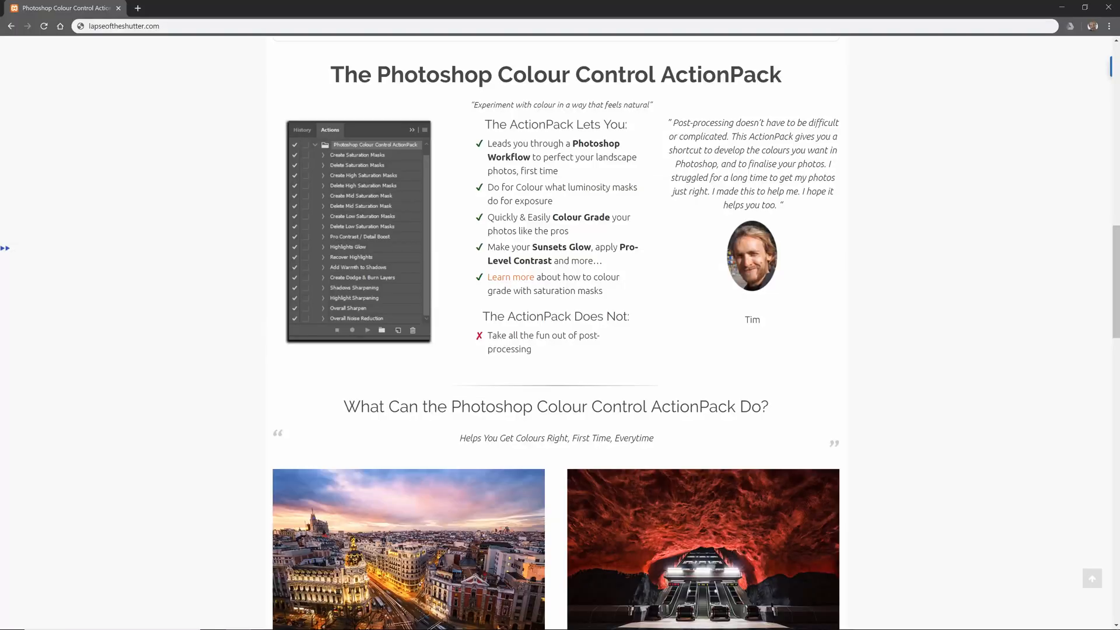
drag(1116, 262, 1115, 82)
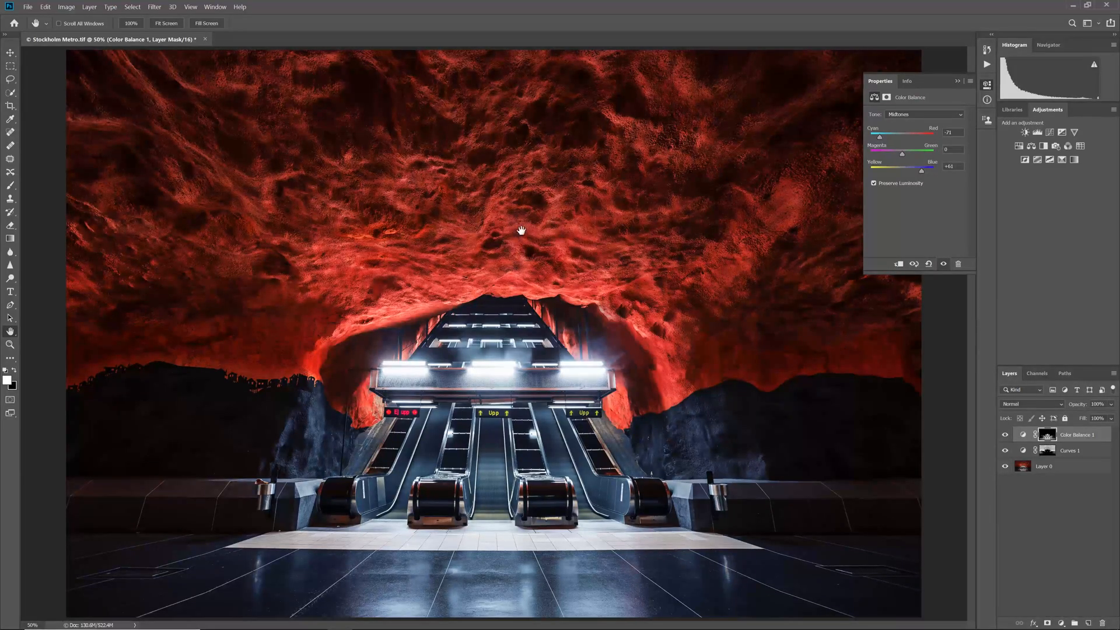
Delete the Color Balance and Curves layers, and remove all saturation mask channels with the Delete Saturation Masks action.
key(Delete)
key(Delete)
click(988, 65)
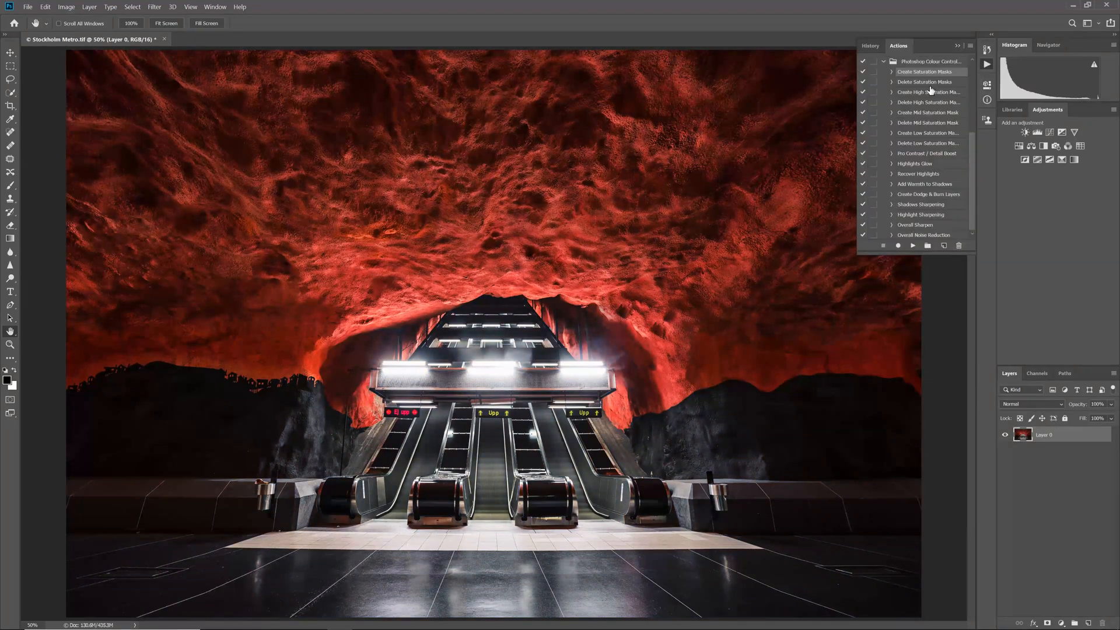
click(988, 65)
click(1037, 373)
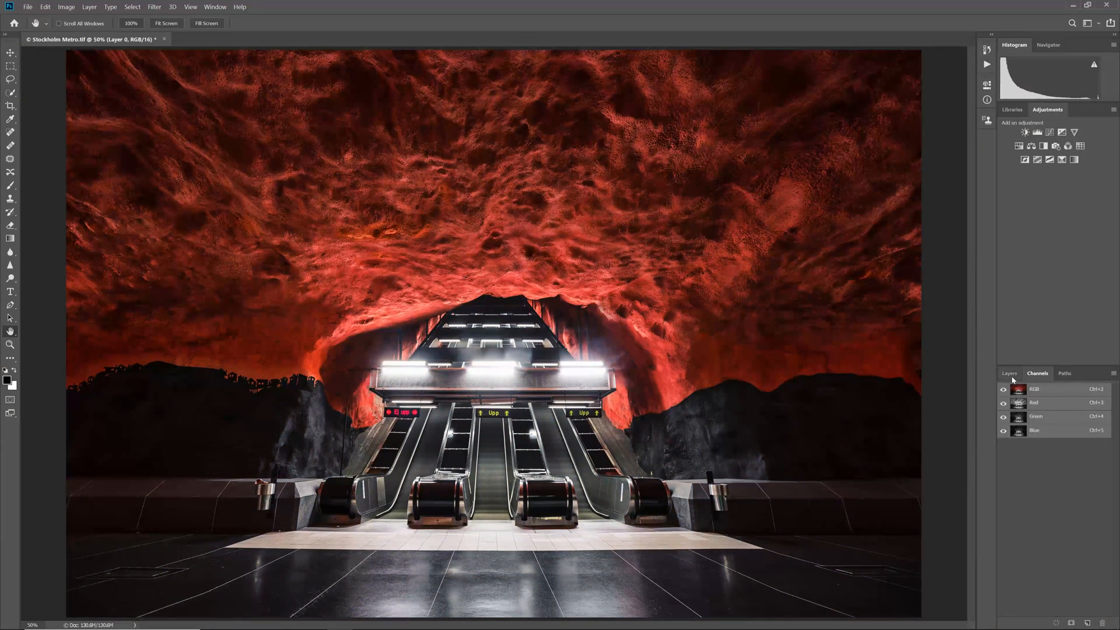
click(1010, 374)
Apply the HSB/HSL filter to the photo layer with RGB as input mode and HSB as row order.
click(154, 7)
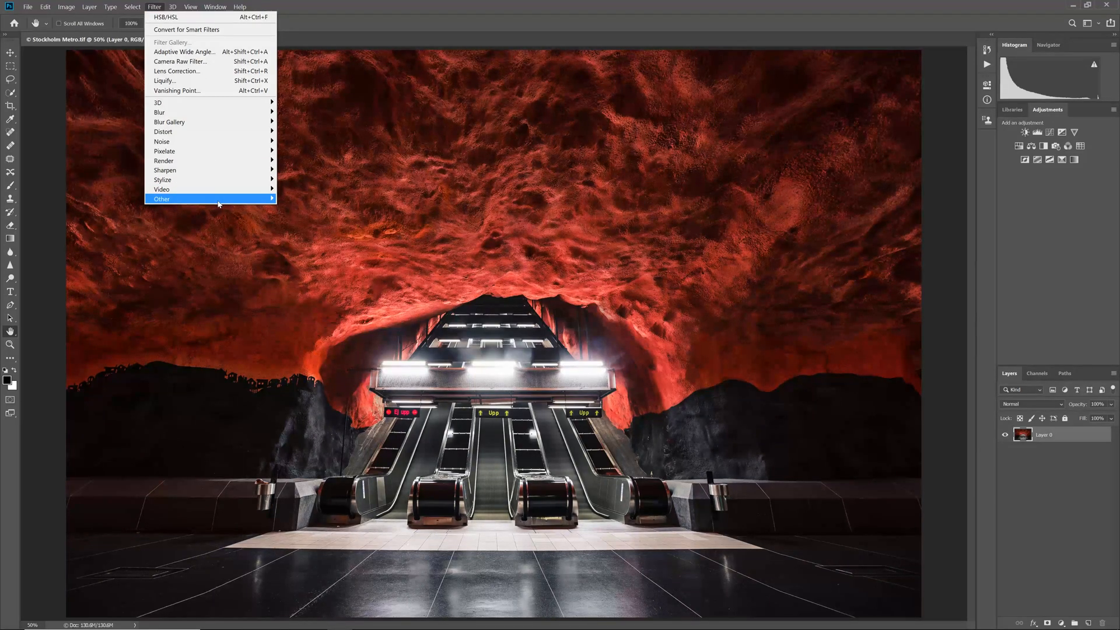
mouse_move(218, 202)
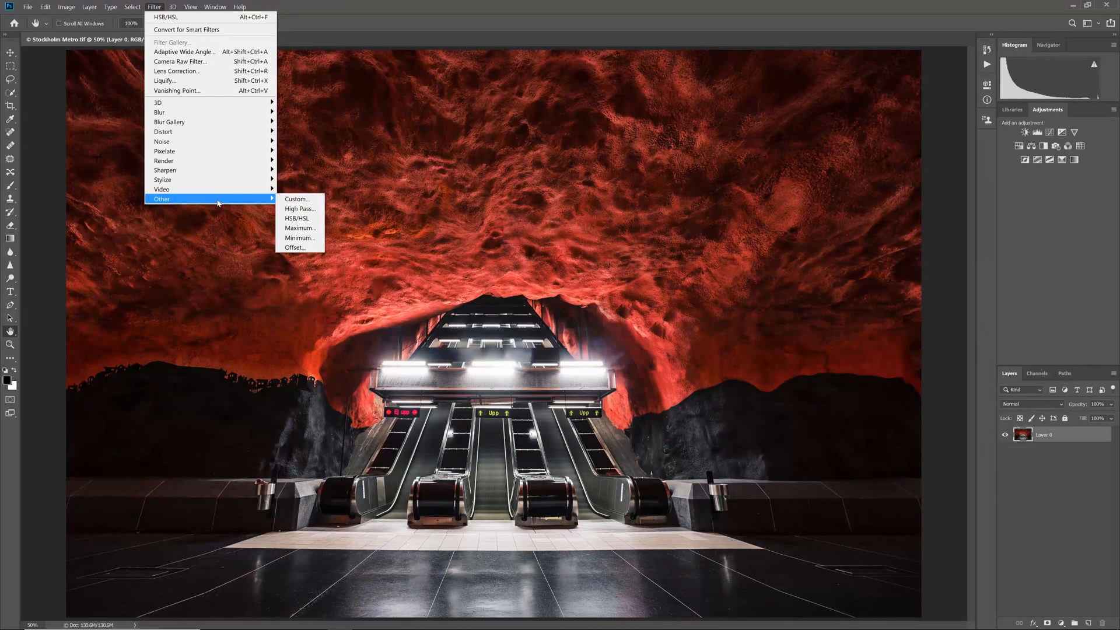
click(302, 220)
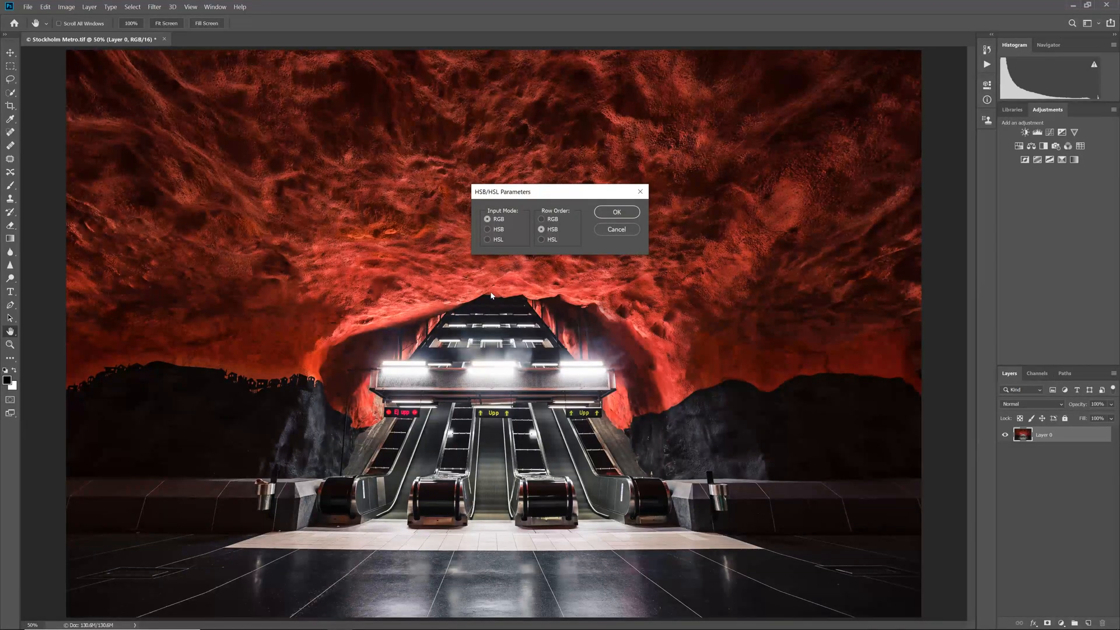
click(622, 212)
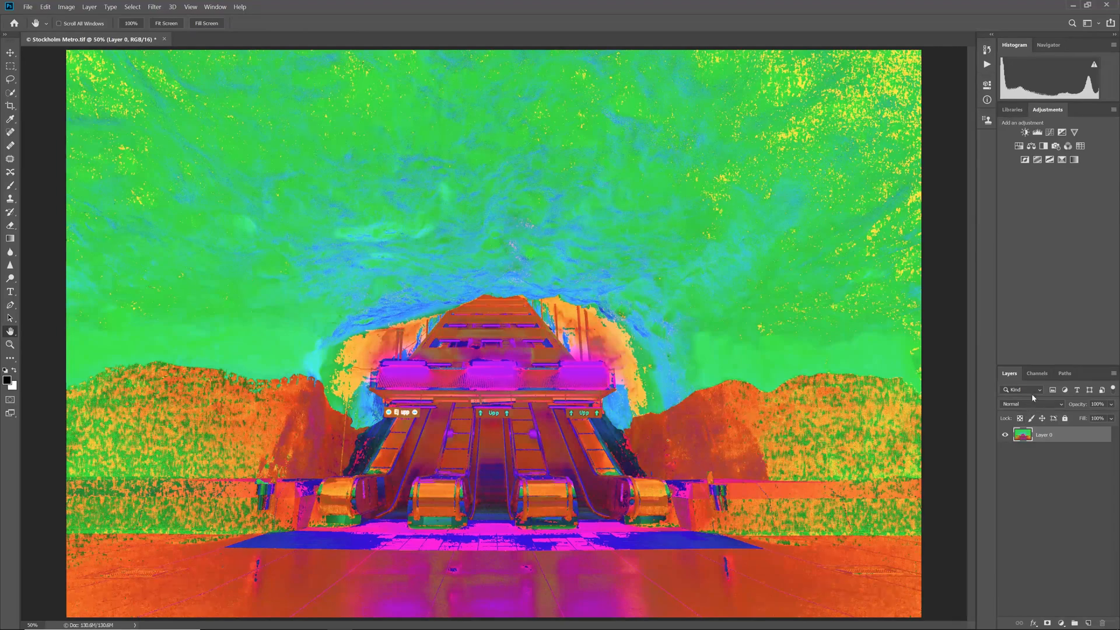
Examine the Red, Green and Blue channels of the converted image one by one, and return to the RGB composite.
click(1036, 374)
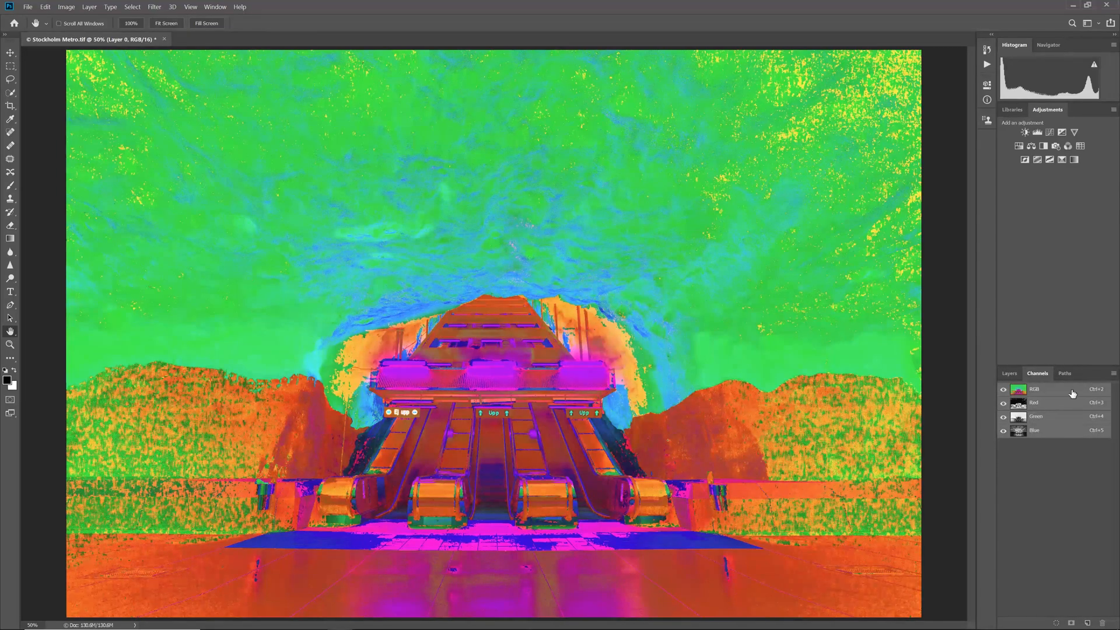
click(1008, 402)
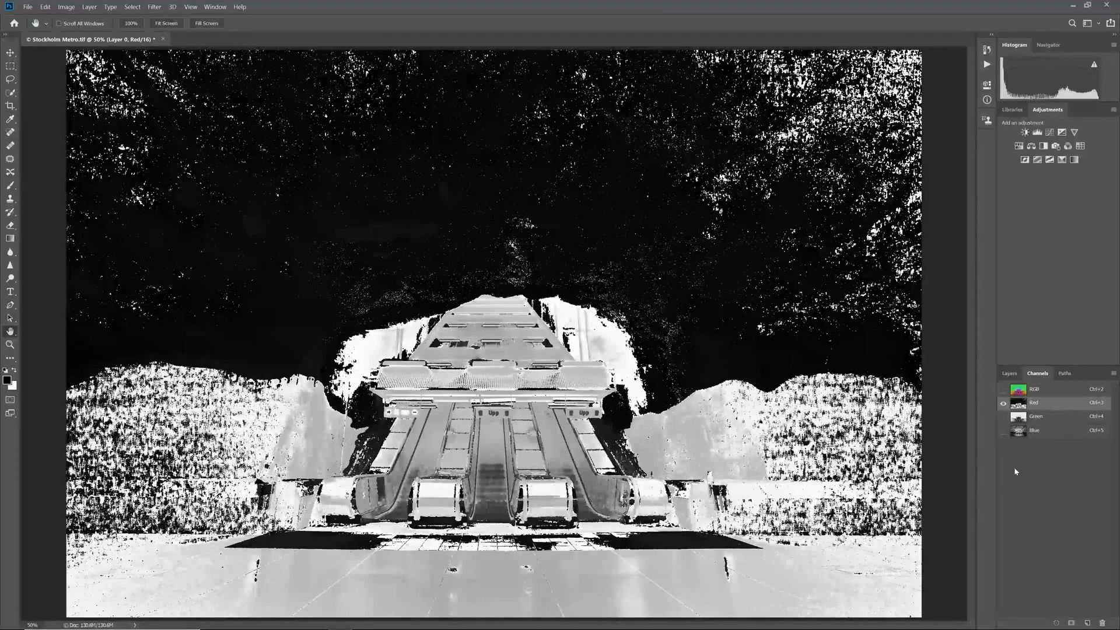
key(ctrl+4)
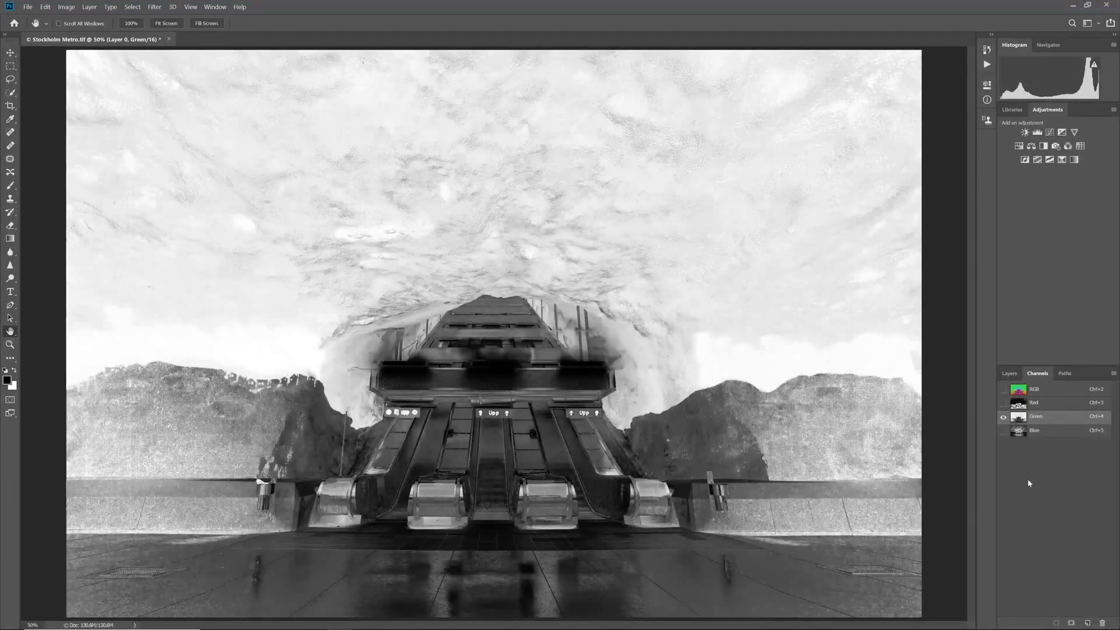
key(ctrl+5)
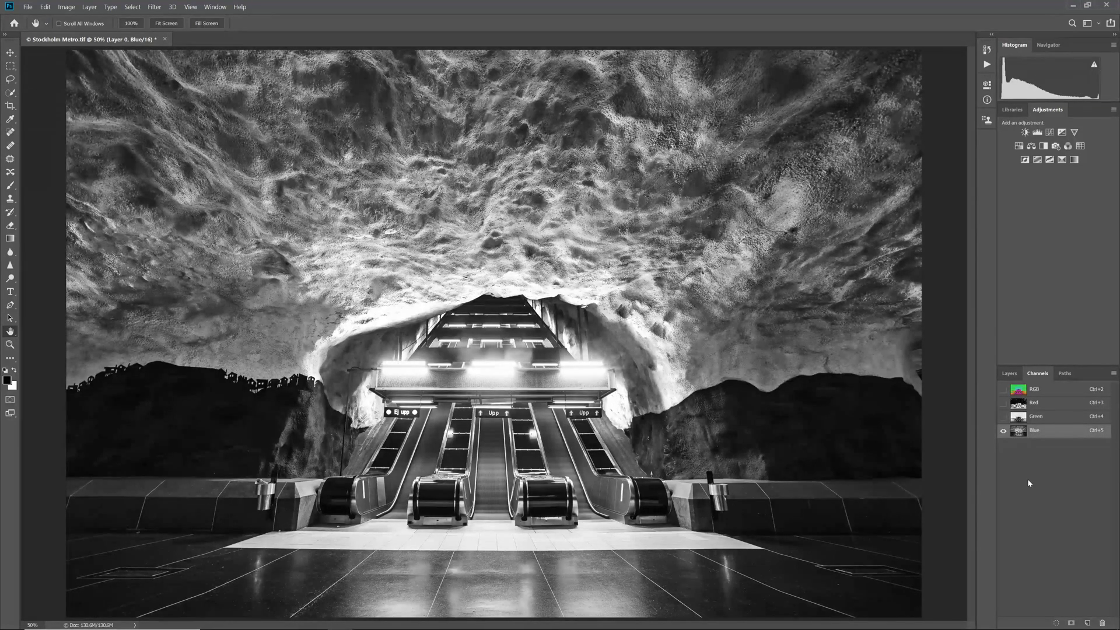
key(ctrl+2)
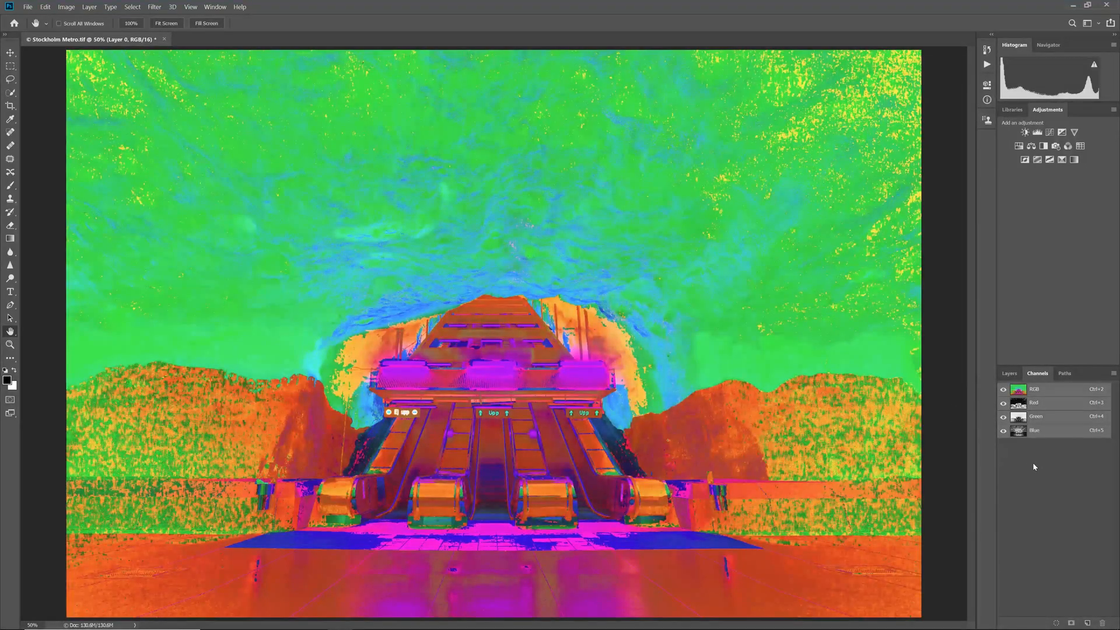
Load the Green channel as a selection and save it as a new alpha channel.
drag(1035, 439, 1020, 420)
ctrl+click(1020, 420)
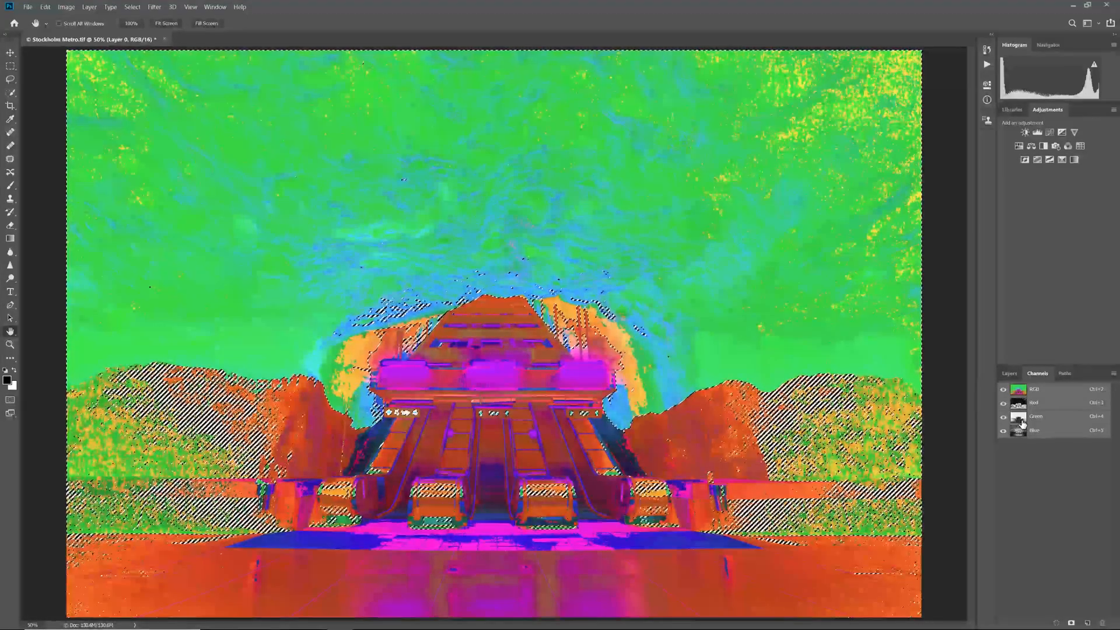
click(1071, 623)
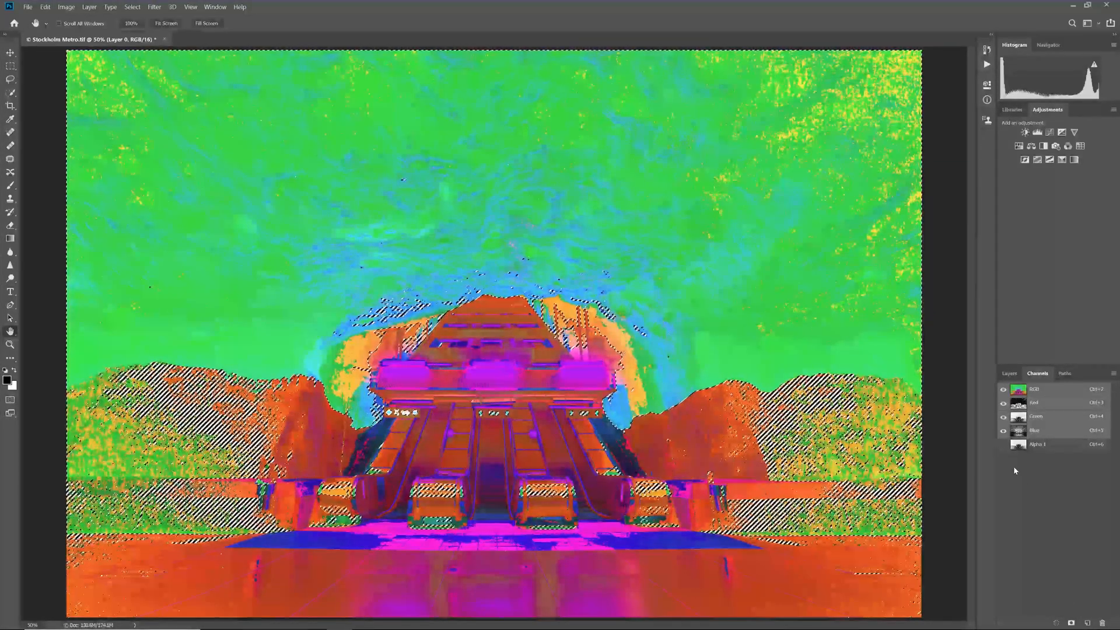
Compare the Alpha 1 channel with the Green channel, and rename Alpha 1 as High Saturation 1 with nothing left selected.
key(ctrl+6)
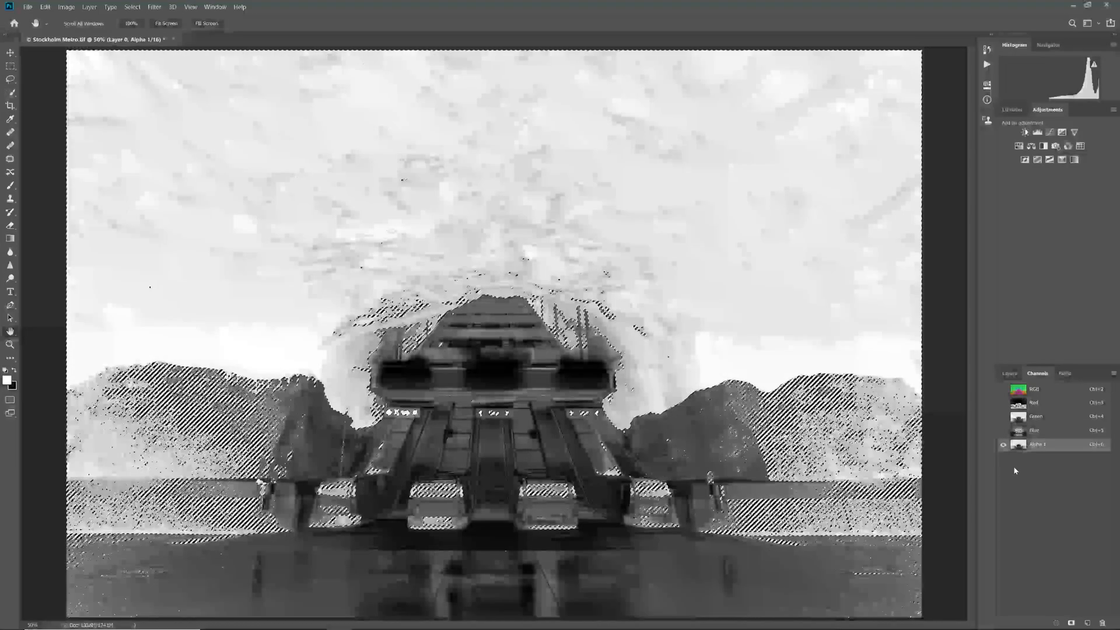
key(ctrl+4)
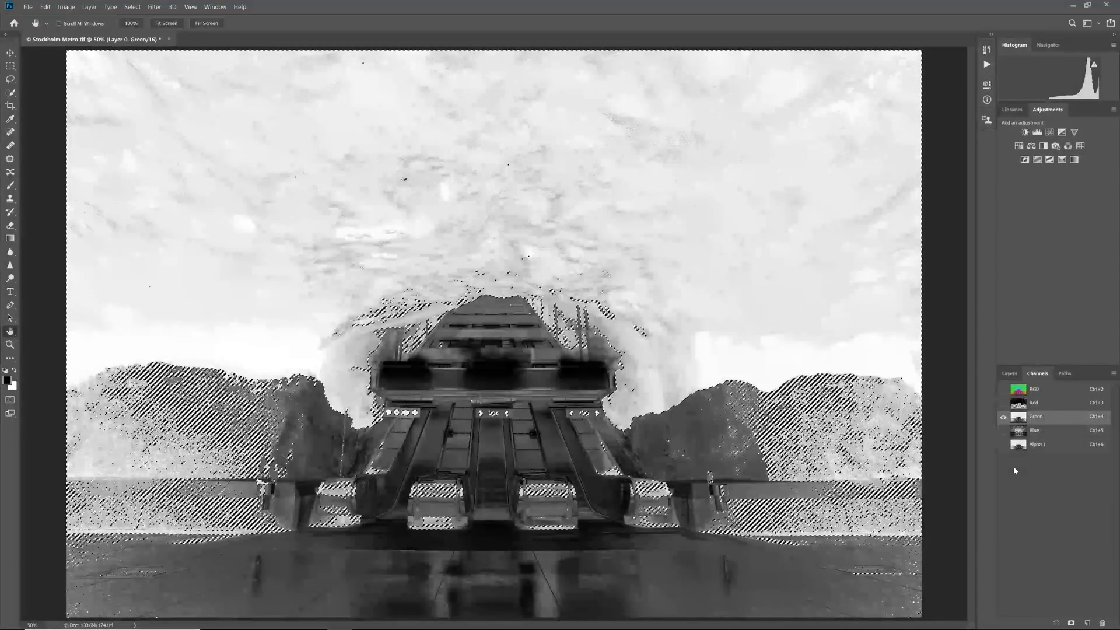
key(ctrl+2)
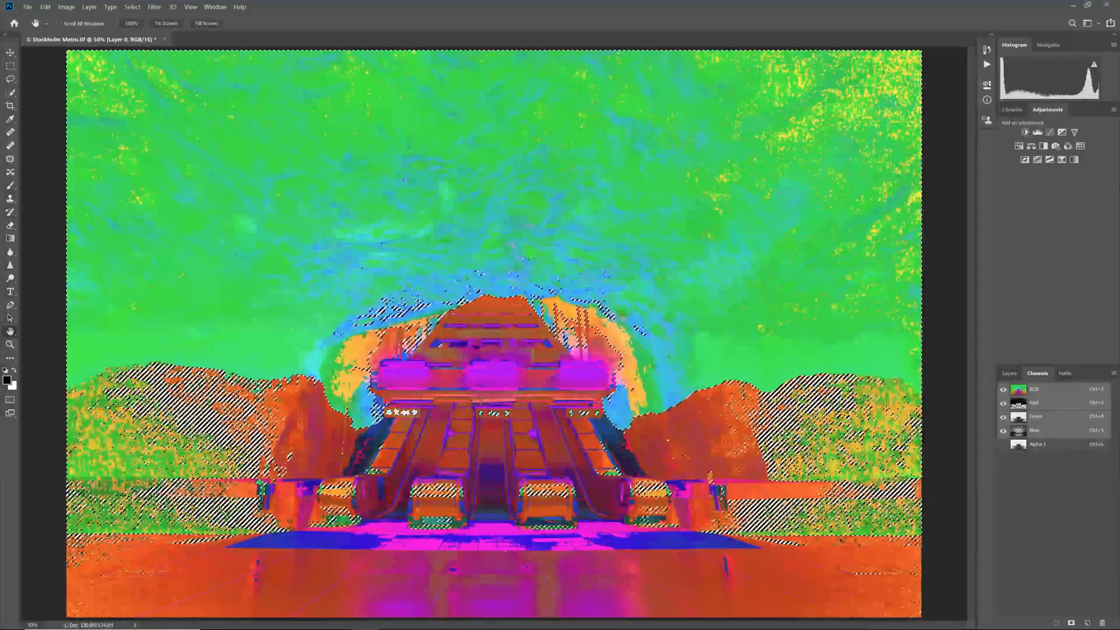
key(ctrl+d)
ctrl+click(1044, 445)
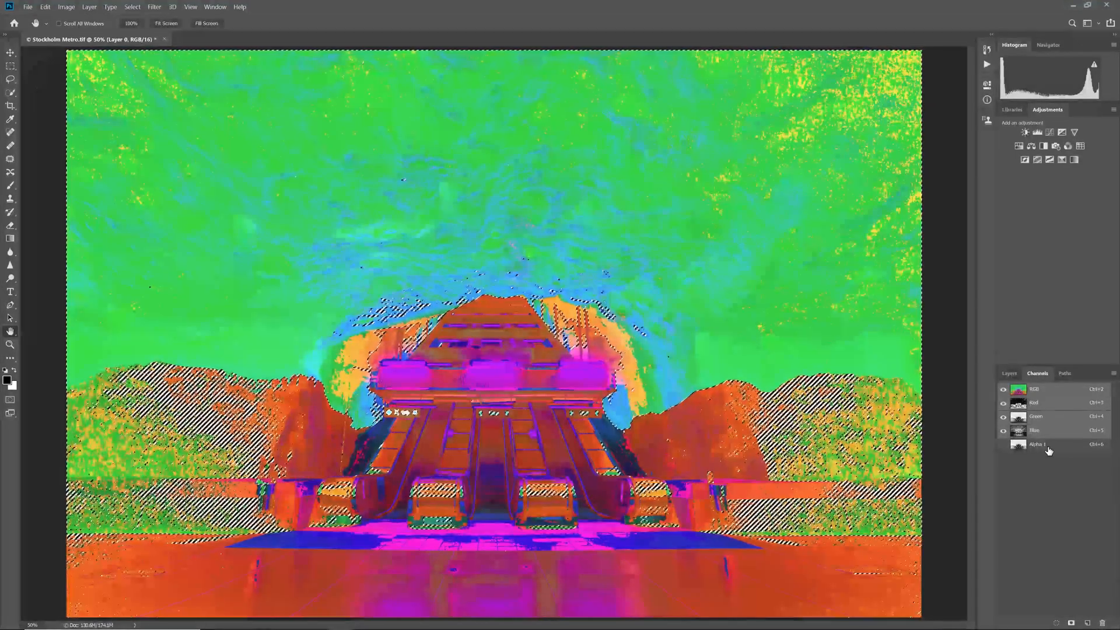
click(1044, 445)
right_click(1034, 446)
click(1037, 479)
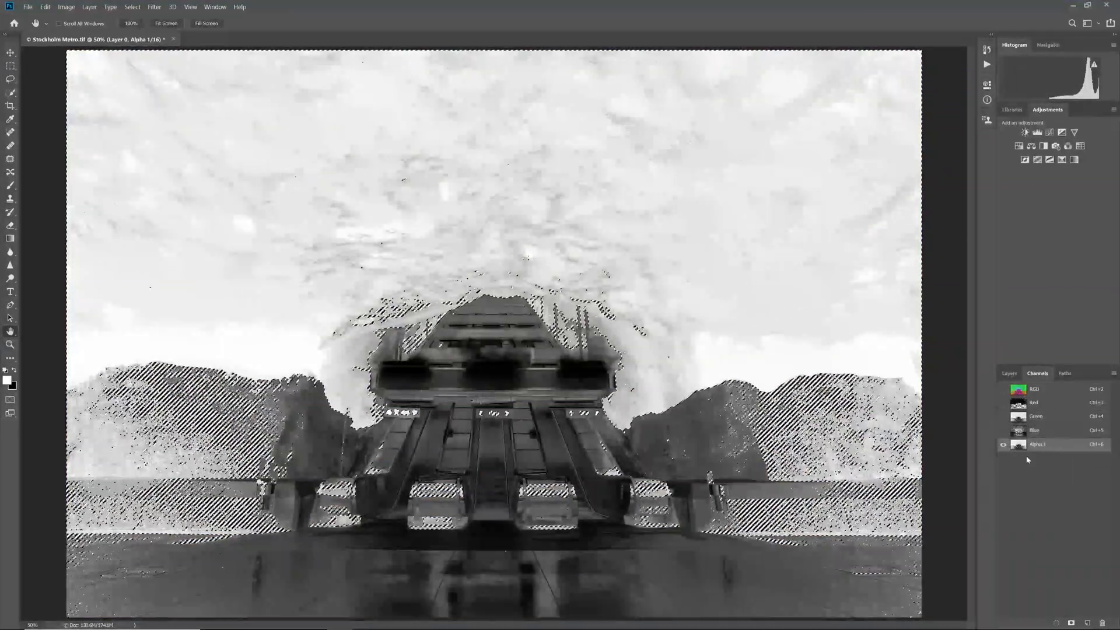
double_click(1036, 445)
text(High)
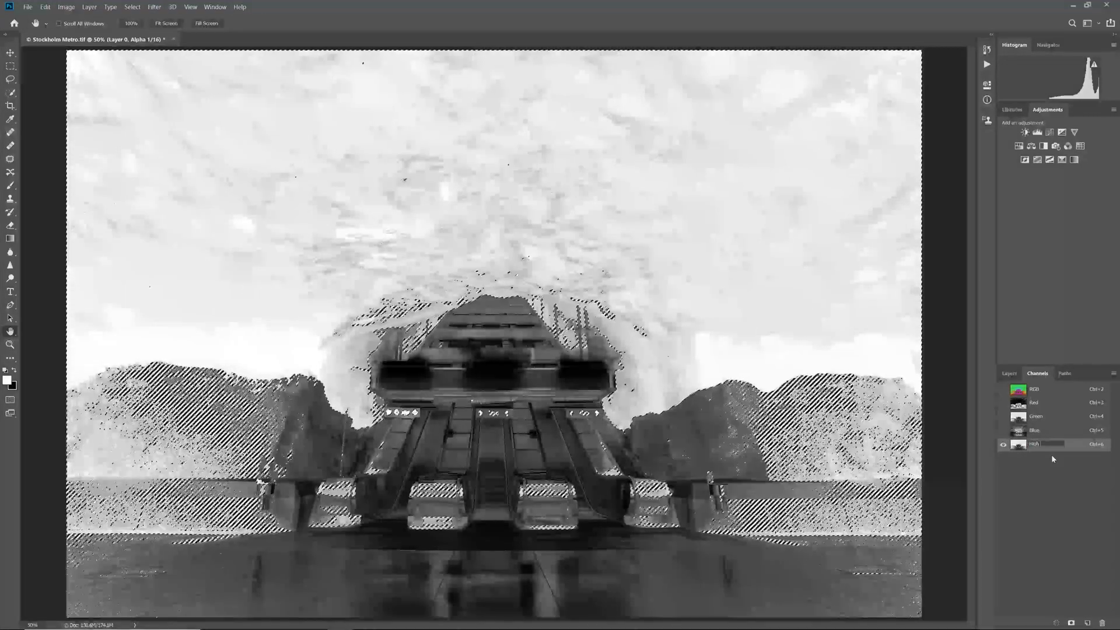
text( Saturation 1)
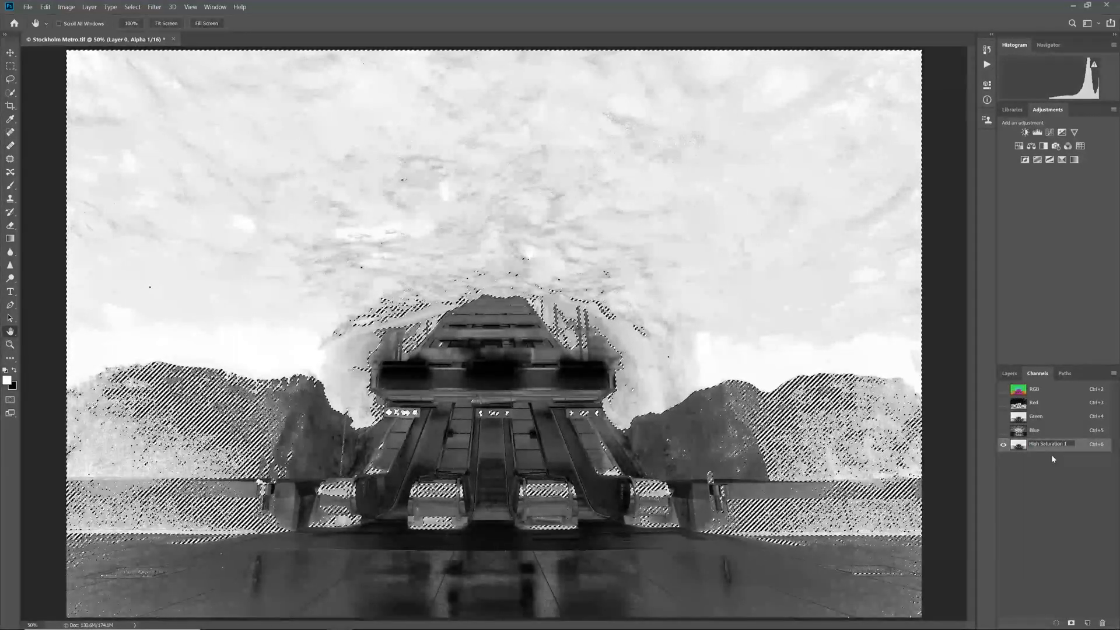
key(Return)
key(ctrl+d)
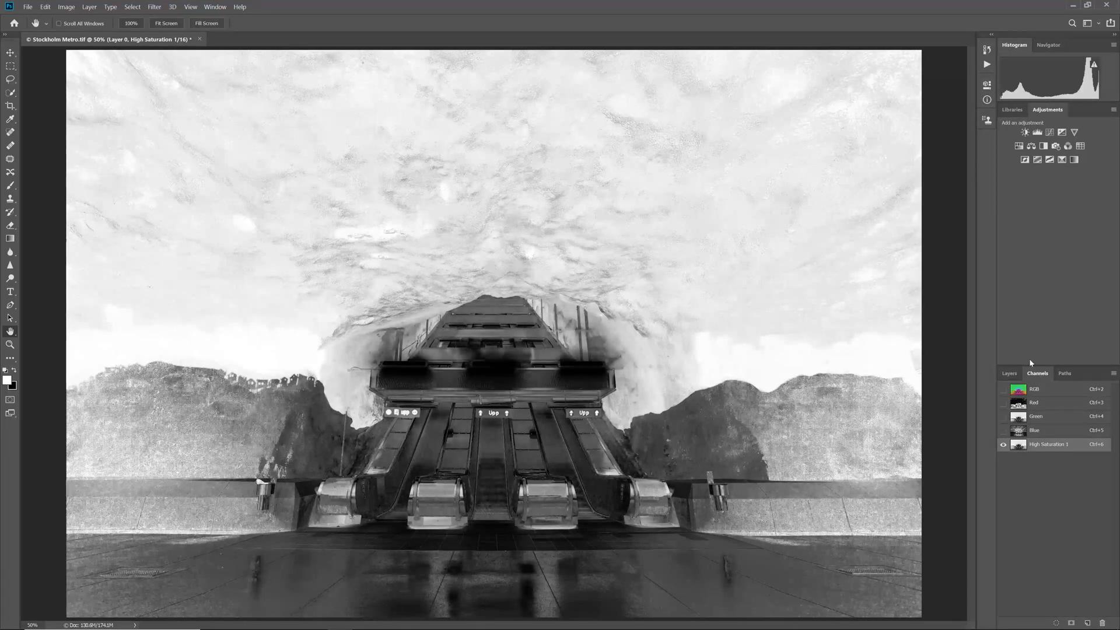
Load High Saturation 1 as a selection, intersect it with the same channel, and save the result as a new channel.
ctrl+click(1019, 446)
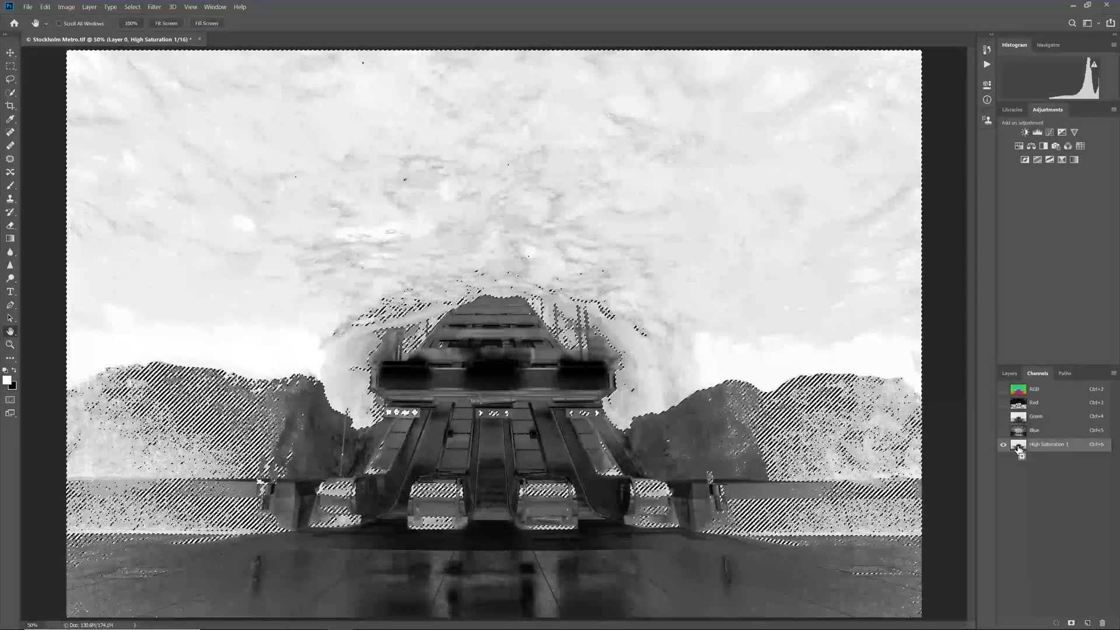
ctrl+alt+shift+click(1019, 449)
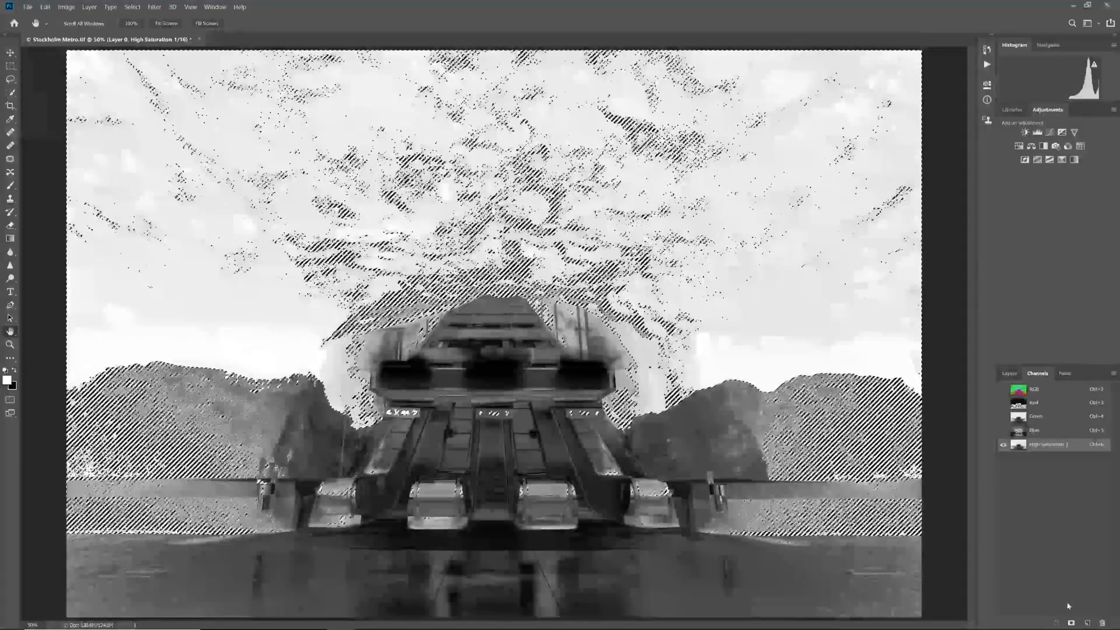
click(1087, 624)
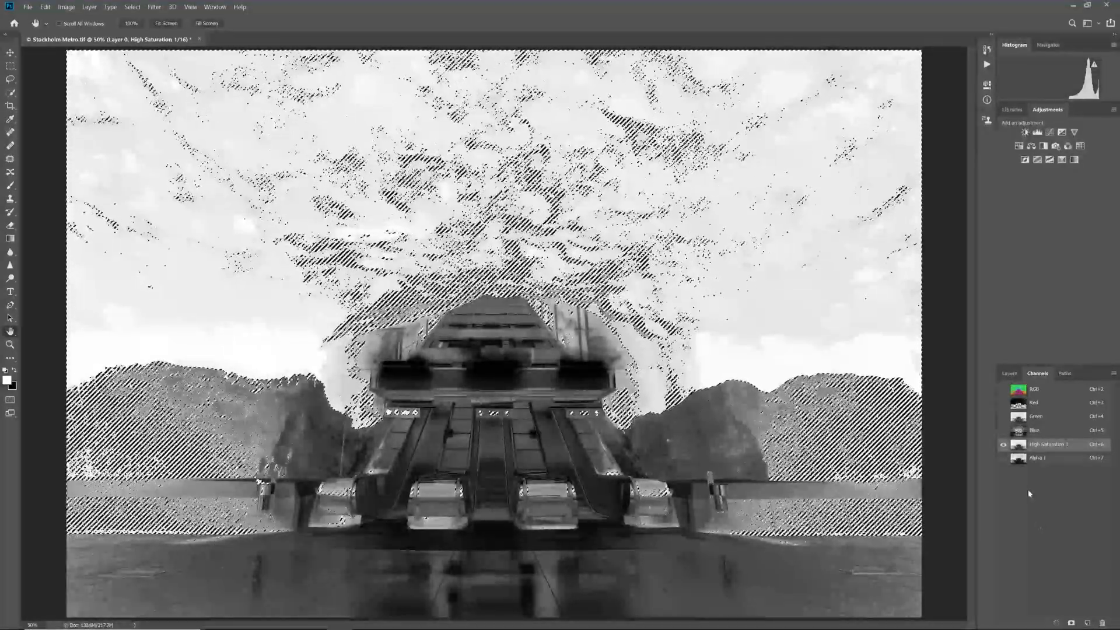
click(1004, 458)
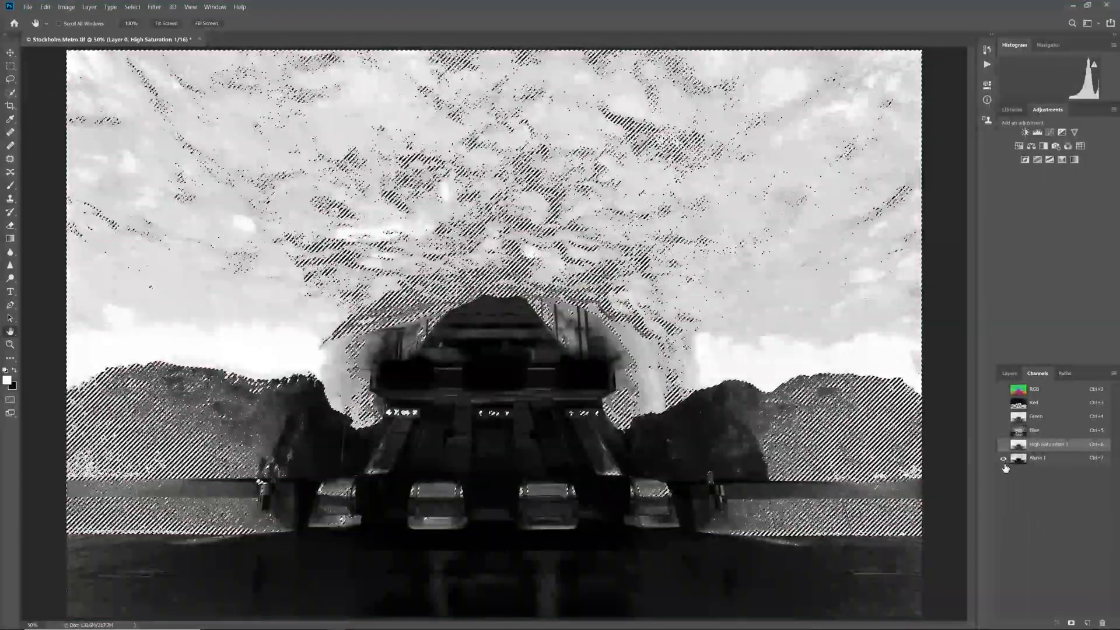
key(ctrl+d)
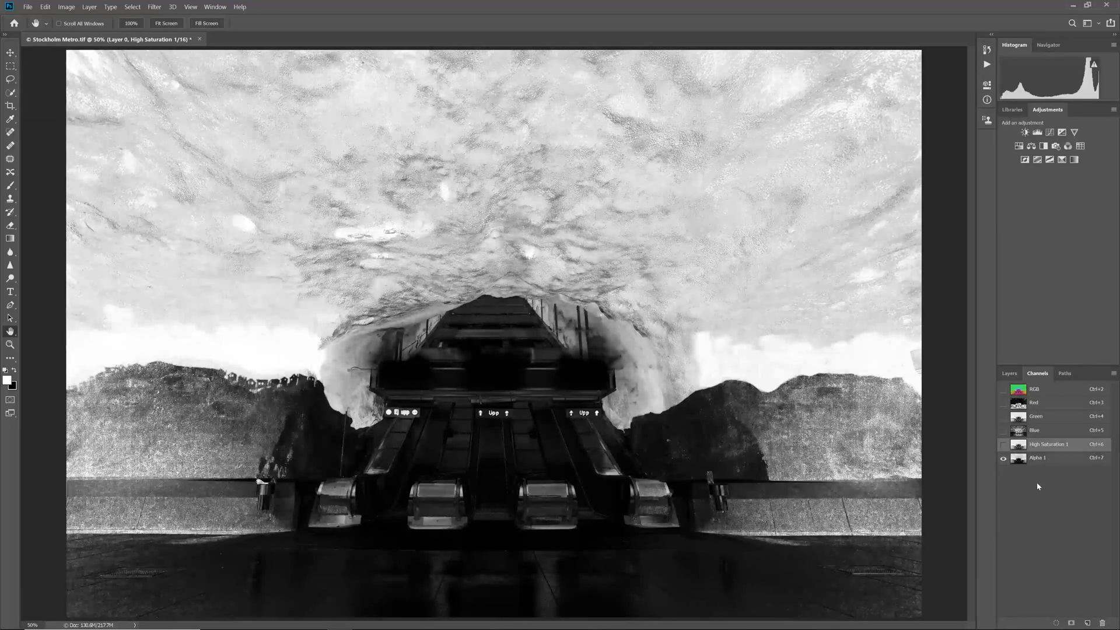
Rename the new alpha channel High Saturation 2 and compare it with High Saturation 1.
double_click(1039, 458)
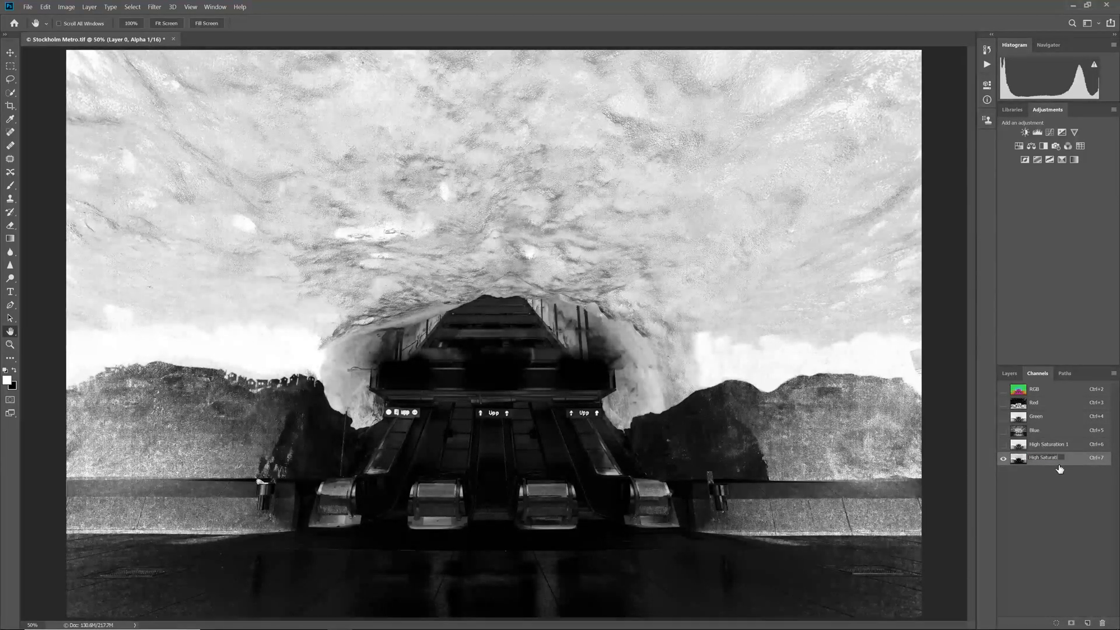
text(High Saturation 2)
key(Return)
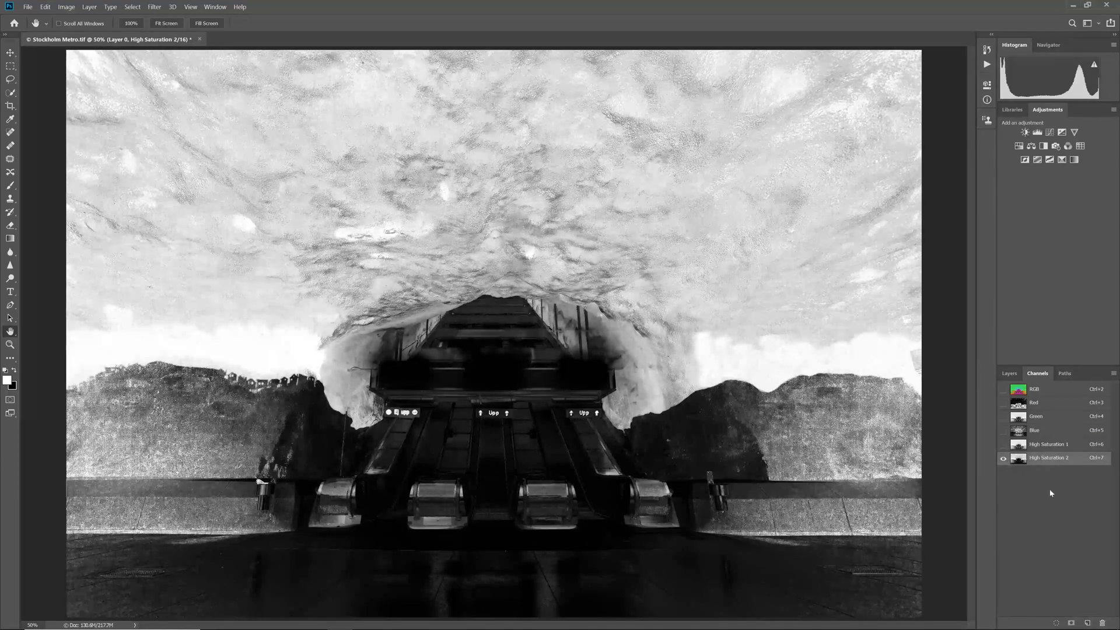
key(ctrl+6)
key(ctrl+7)
Intersect High Saturation 2 with itself as a selection, and save it as a channel named High Saturation 3.
ctrl+click(1019, 462)
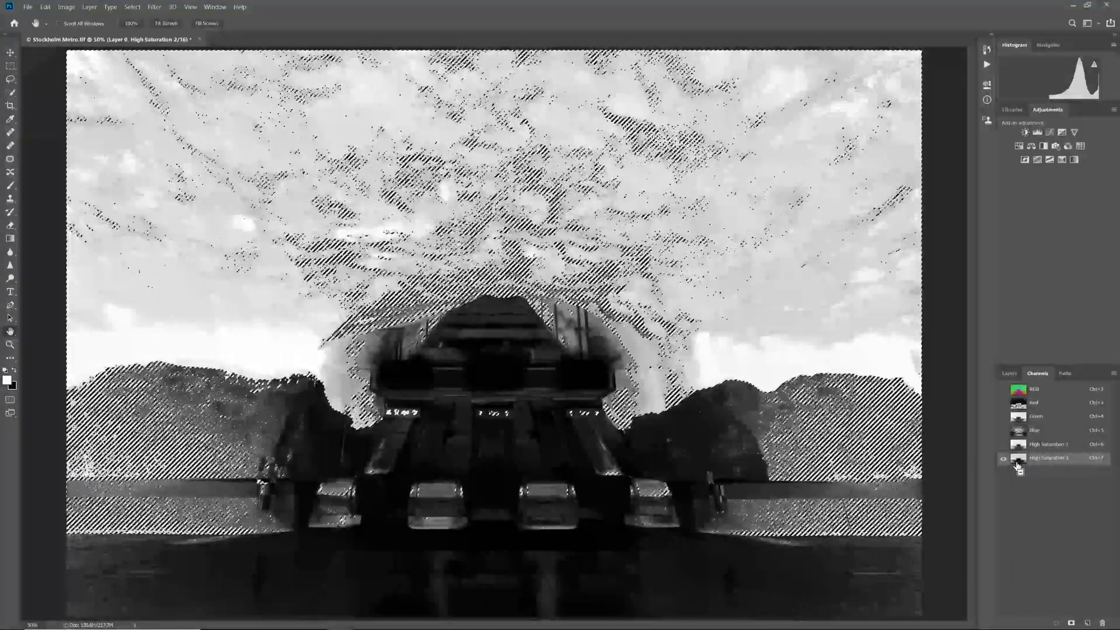
ctrl+alt+shift+click(1019, 463)
click(1072, 623)
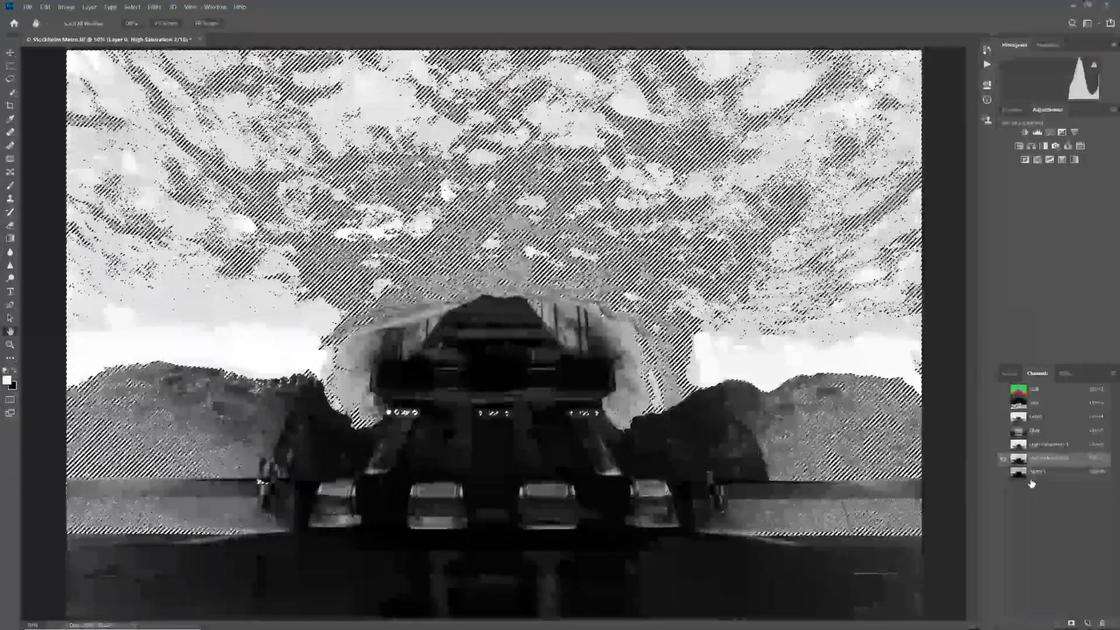
double_click(1037, 471)
text(High Sa)
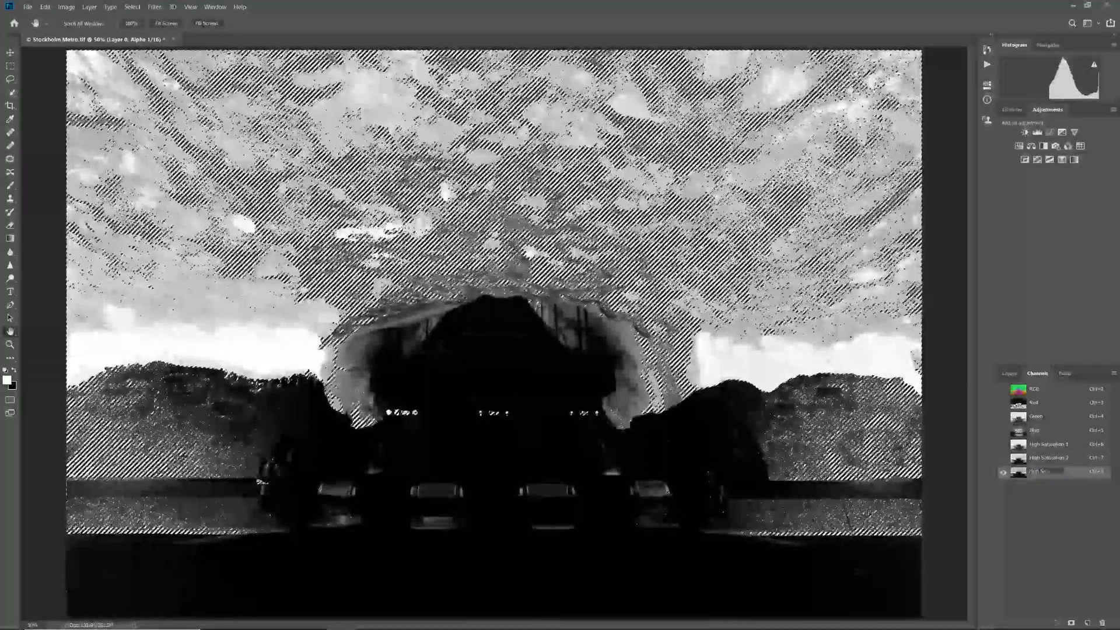
text(turation 3)
key(Return)
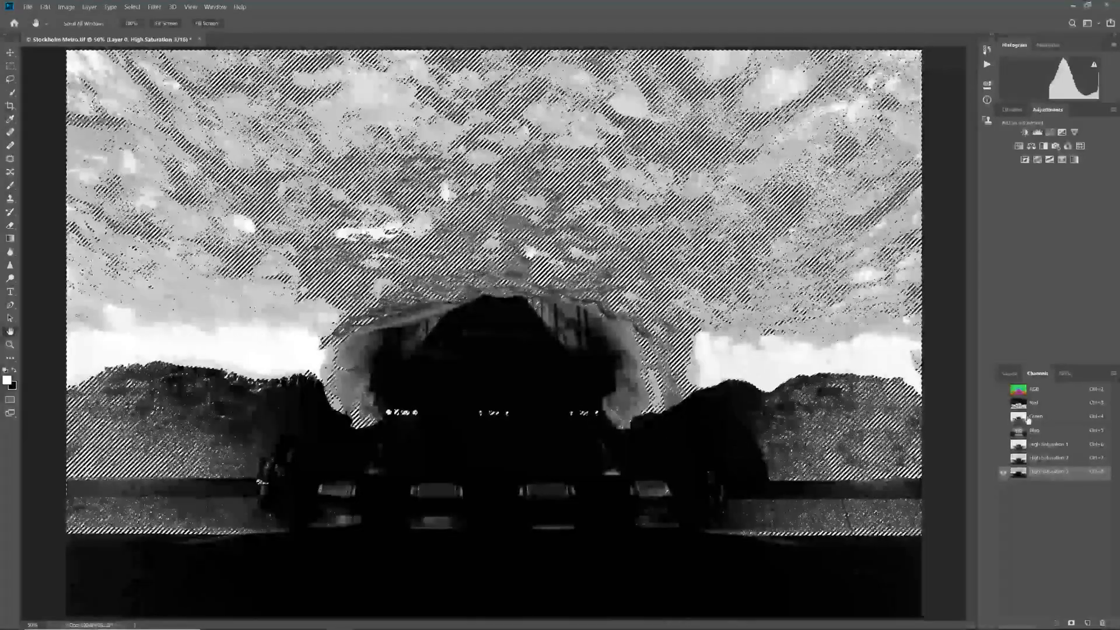
key(ctrl+d)
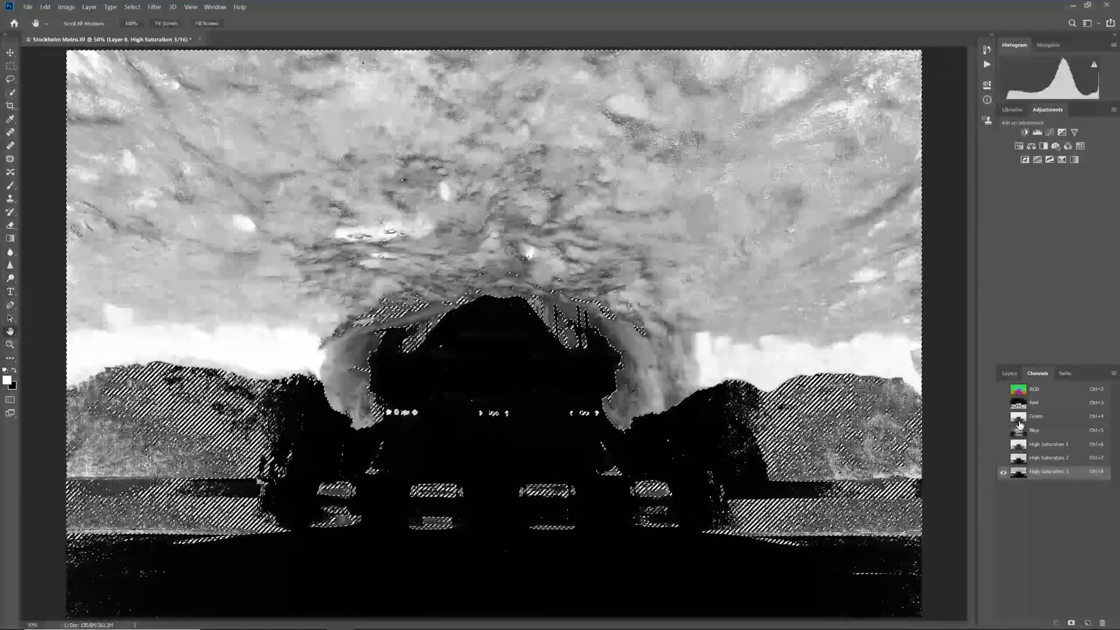
Invert the selection loaded from the Green channel and save it as a channel named Low Saturation 1.
click(132, 7)
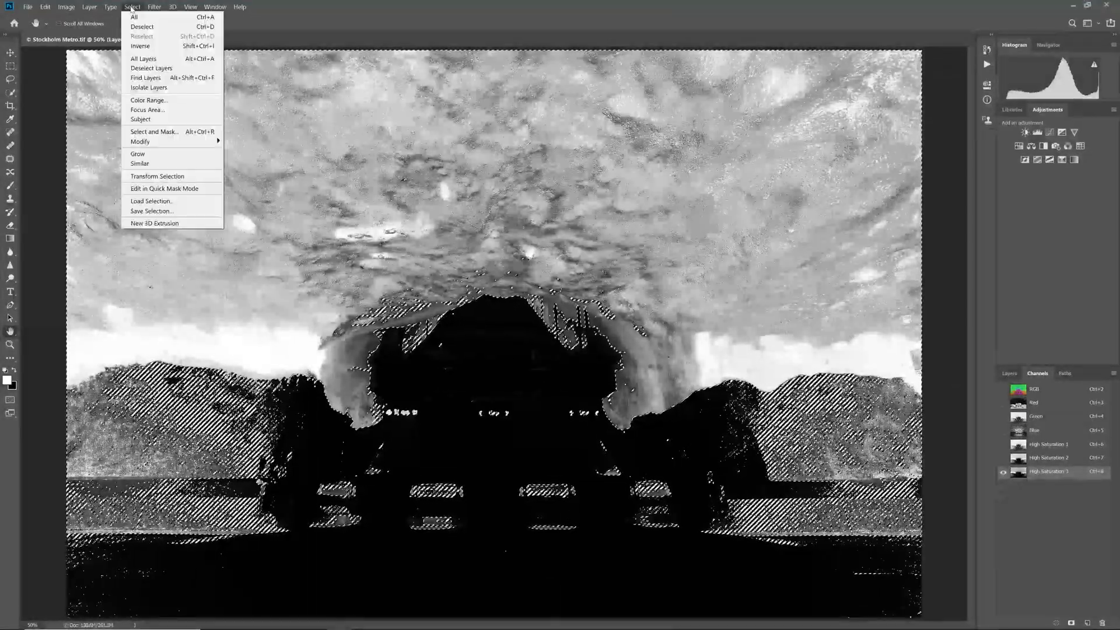
click(144, 45)
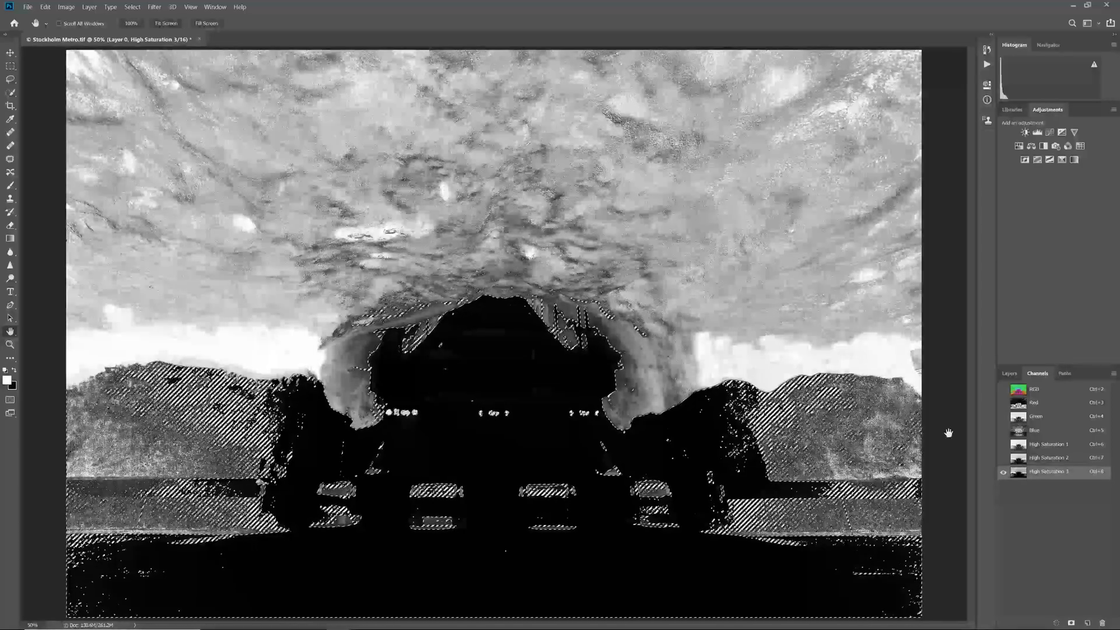
click(1088, 623)
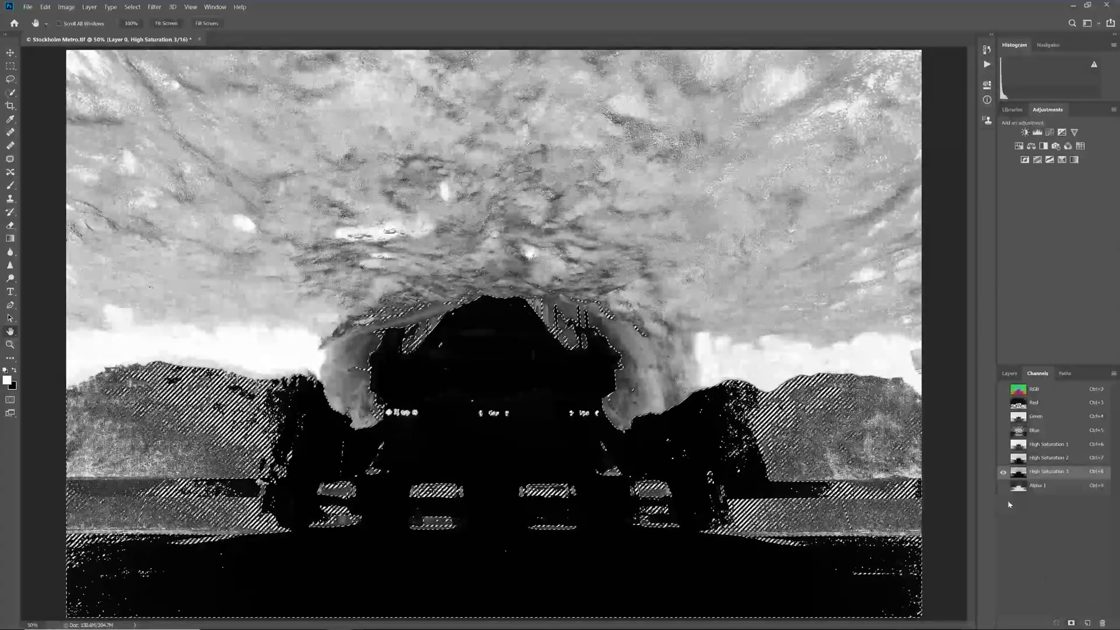
click(1033, 486)
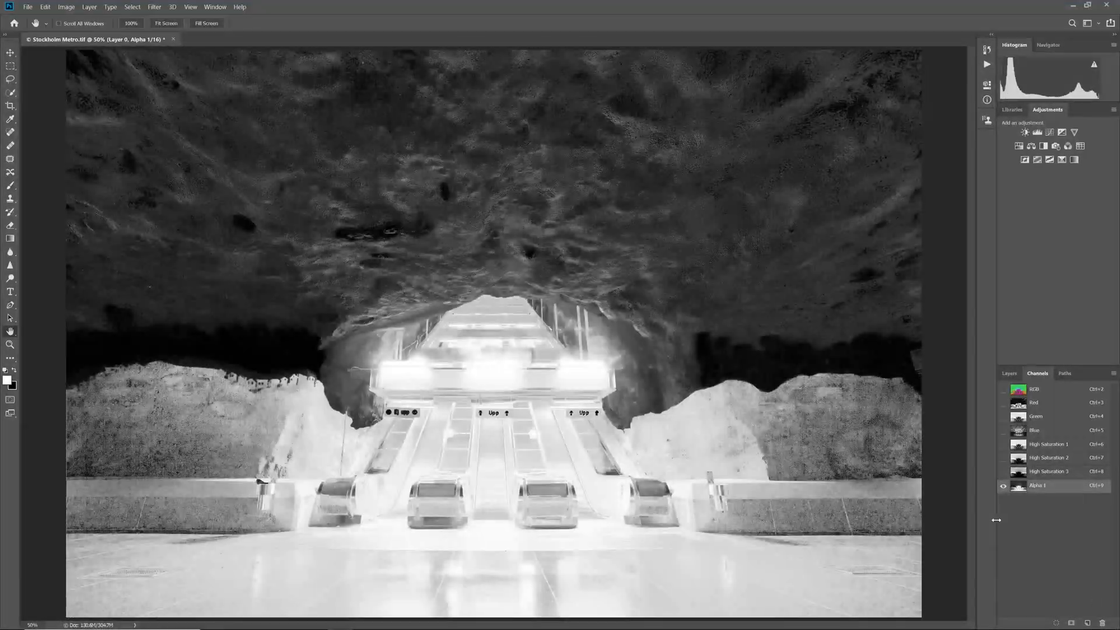
double_click(1038, 486)
text(Low Saturation 1)
key(Return)
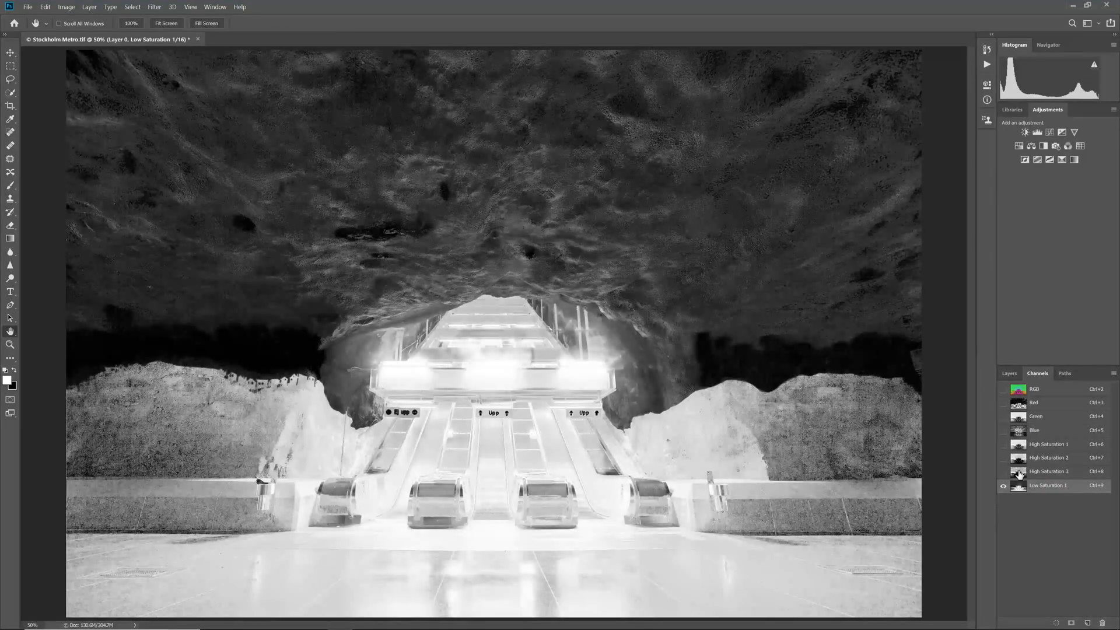
Save the selection of Low Saturation 1 intersected with itself as a channel named Low Saturation 2.
click(1072, 622)
double_click(1041, 500)
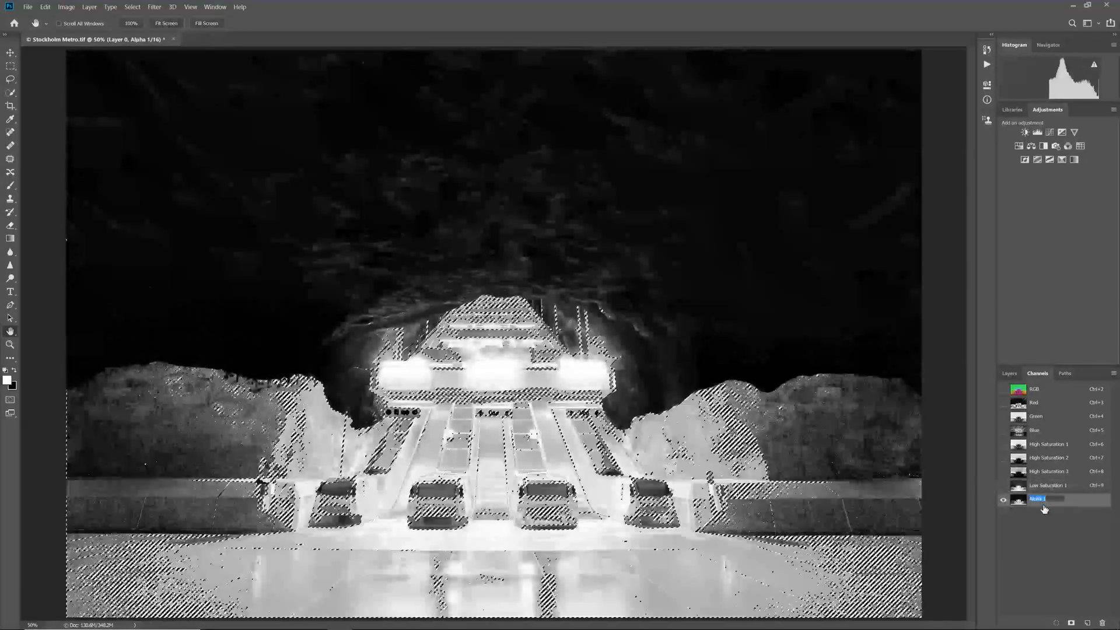
text(Low Satuar)
key(BackSpace)
key(BackSpace)
text(ration 2)
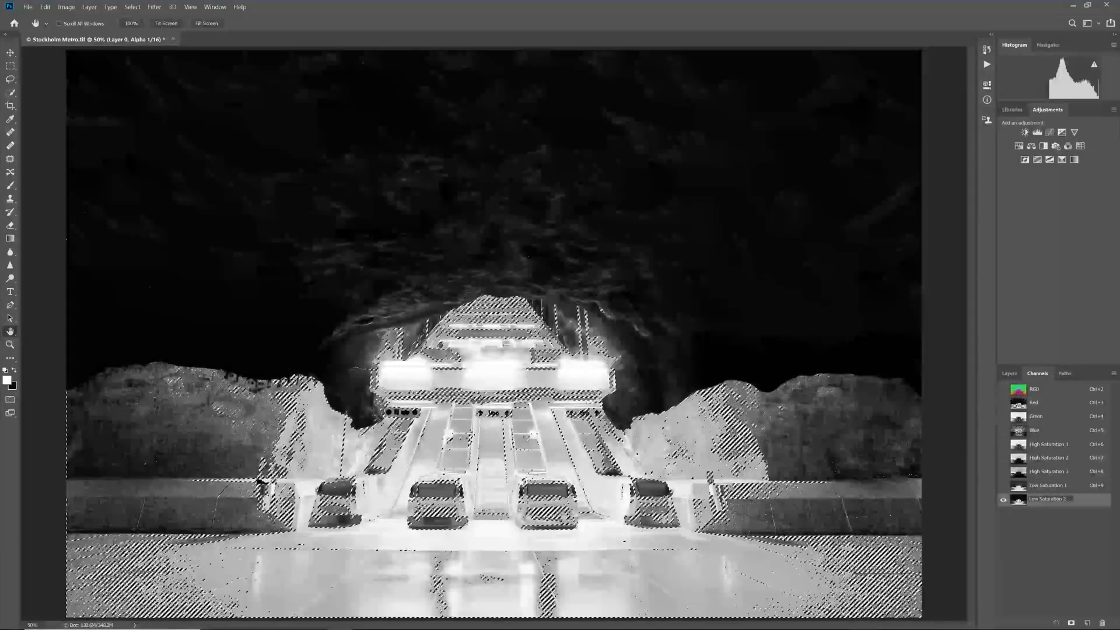
key(Return)
Intersect the active selection with Low Saturation 2, save it as a channel named Low Saturation 3, and deselect.
ctrl+alt+shift+click(1021, 502)
click(1072, 622)
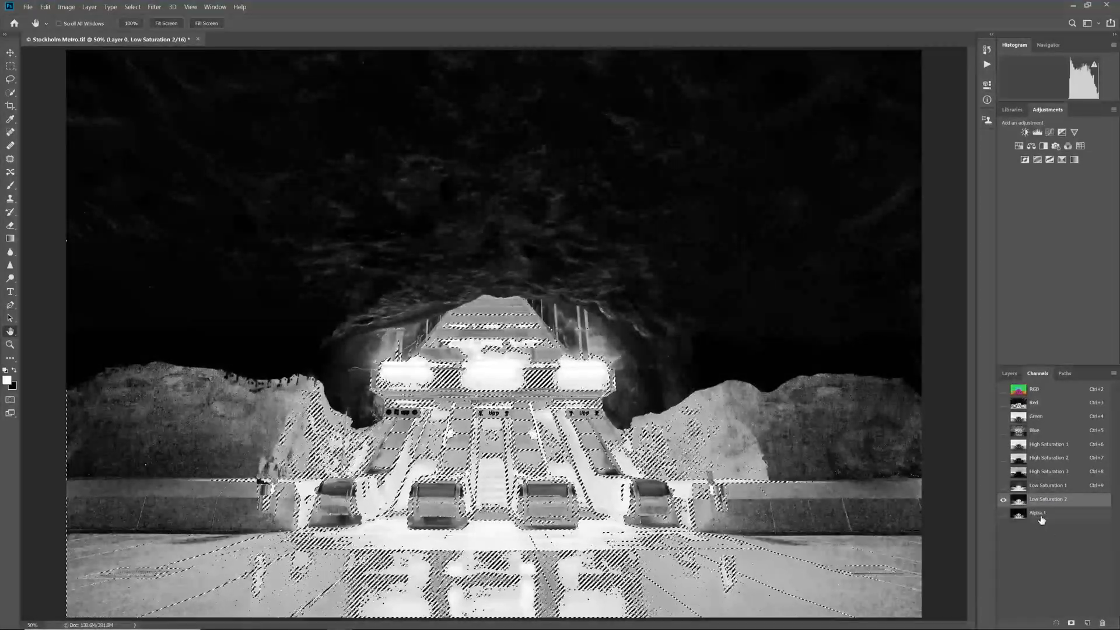
double_click(1042, 514)
text(Low Saturation 3)
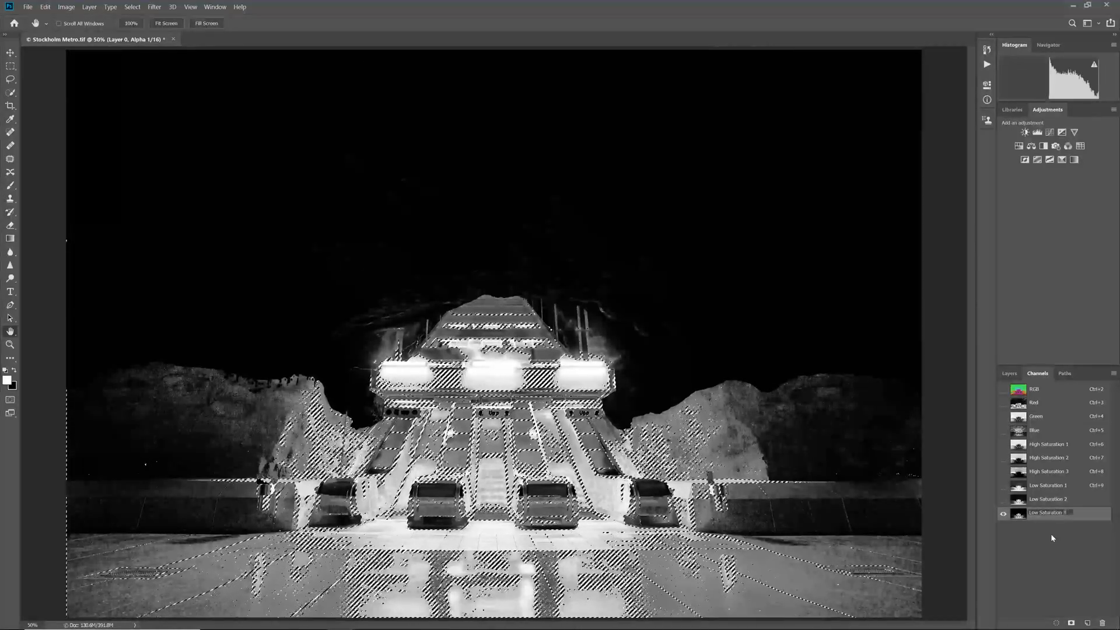
key(Return)
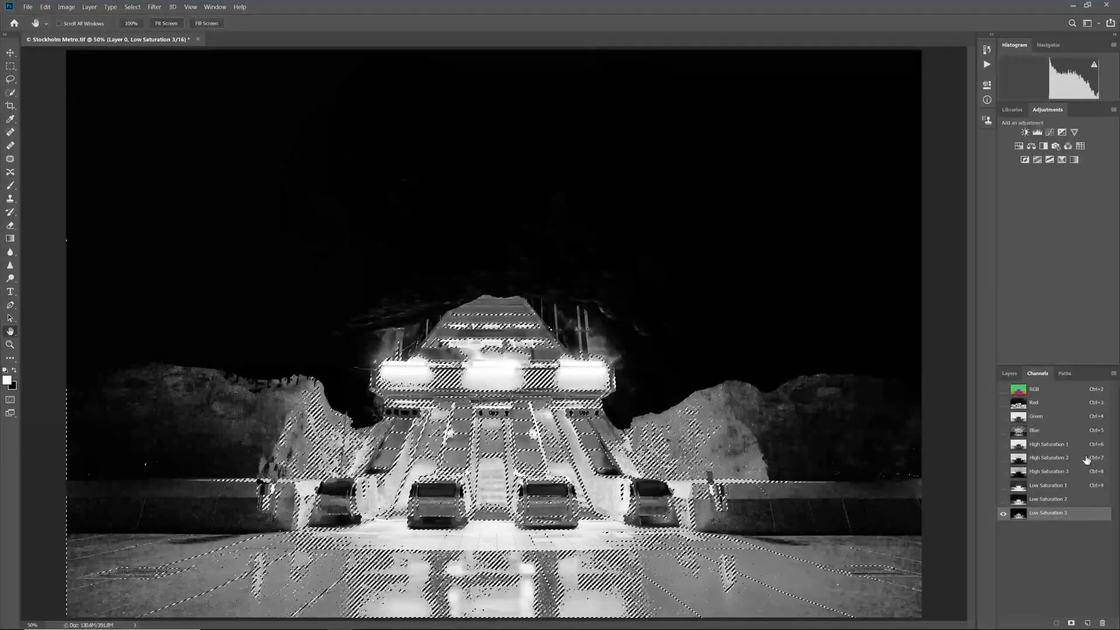
key(ctrl+d)
Load the Green channel as a selection, intersect it with Low Saturation 1, and save the result as a new channel.
ctrl+click(1019, 418)
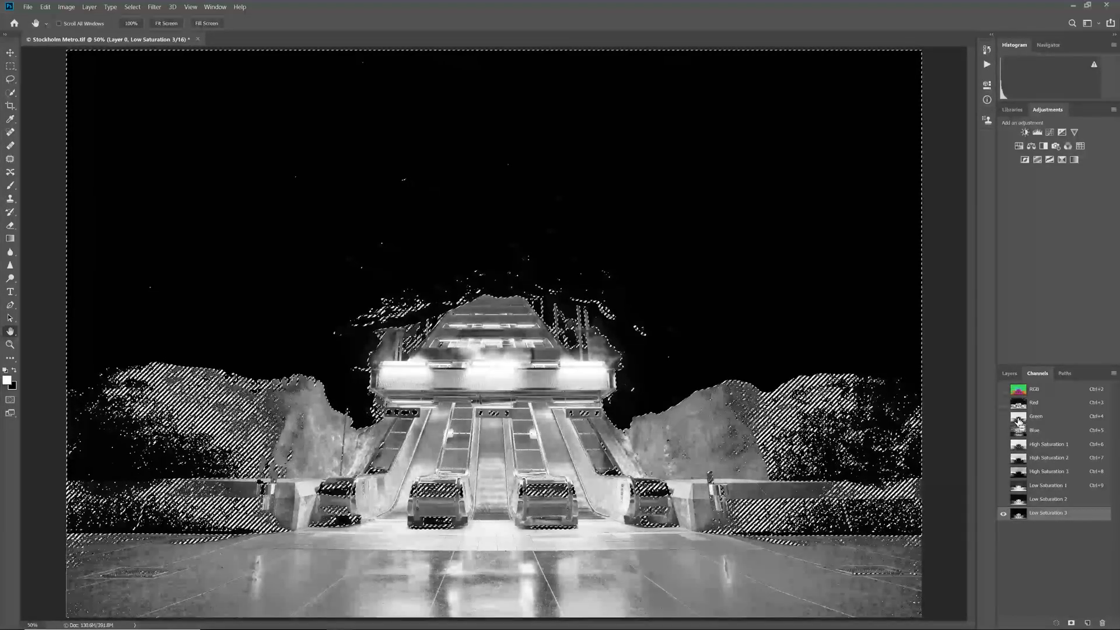
ctrl+alt+shift+click(1019, 487)
click(557, 238)
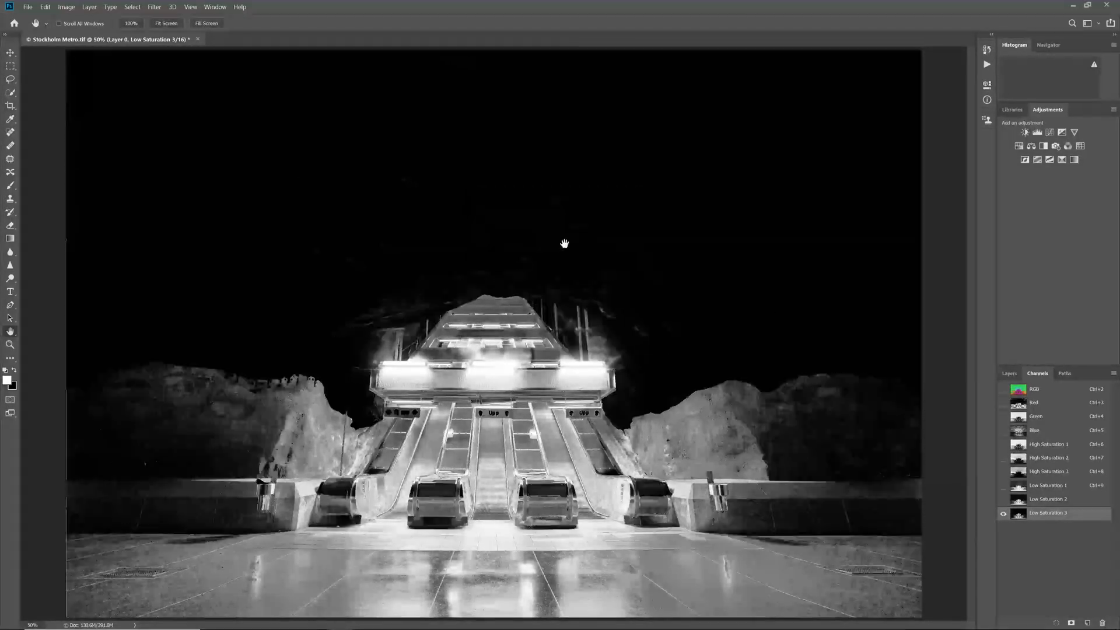
ctrl+alt+shift+click(1019, 487)
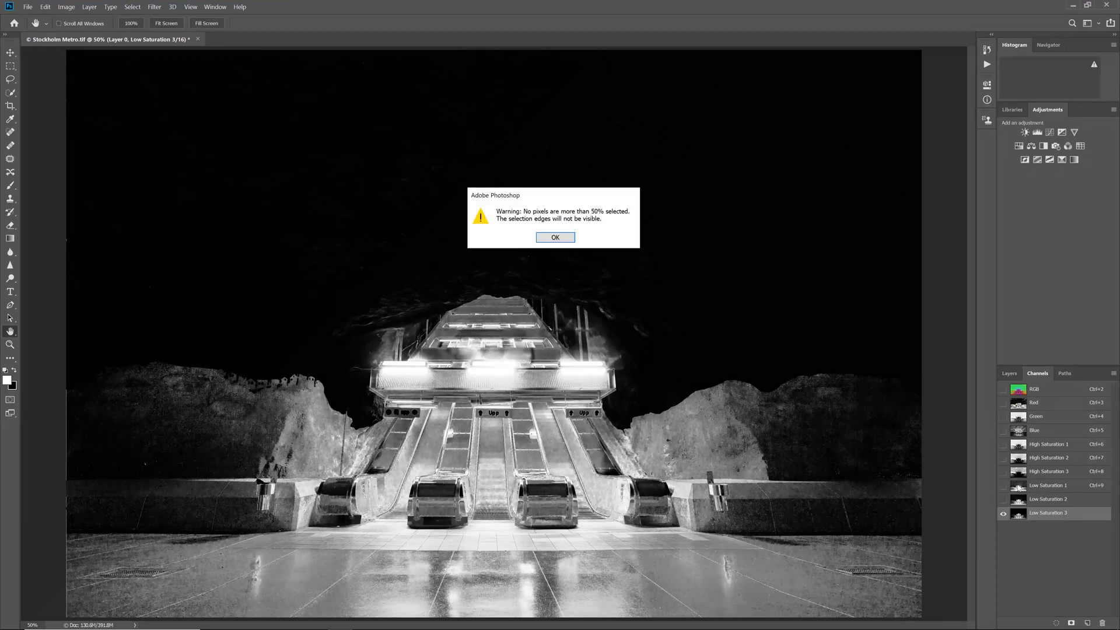
click(557, 240)
click(1071, 624)
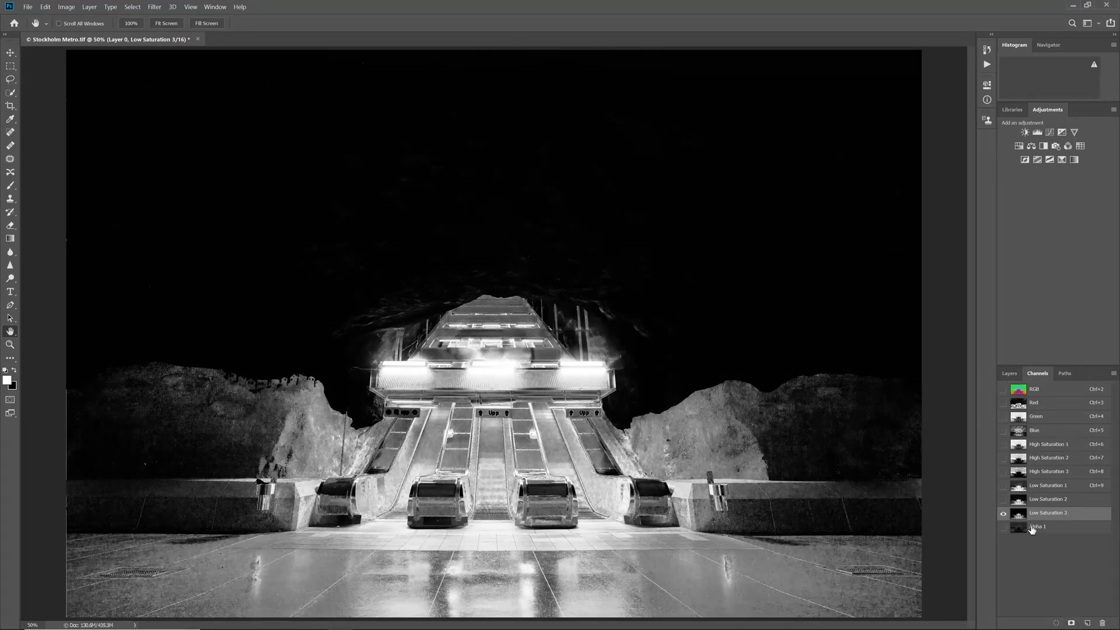
Show only the new alpha channel, name it Mid Saturation, and reorder the channels to place it between High Saturation 1 and Low Saturation 1.
click(1004, 528)
click(1003, 514)
double_click(1038, 526)
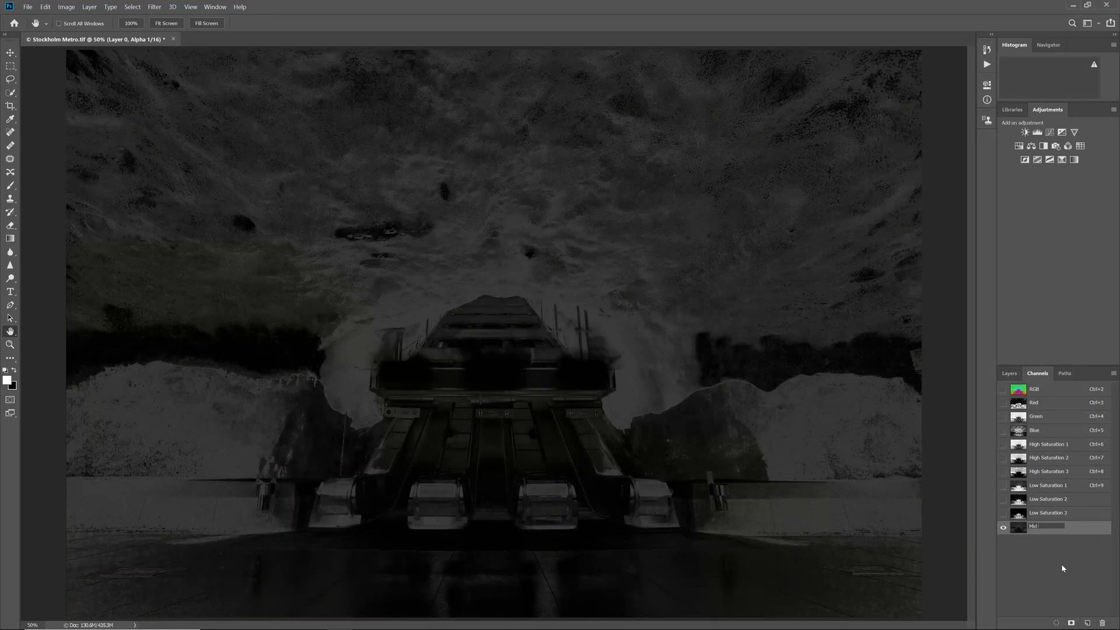
text(Mid Saturation)
key(Return)
drag(1052, 533, 1076, 454)
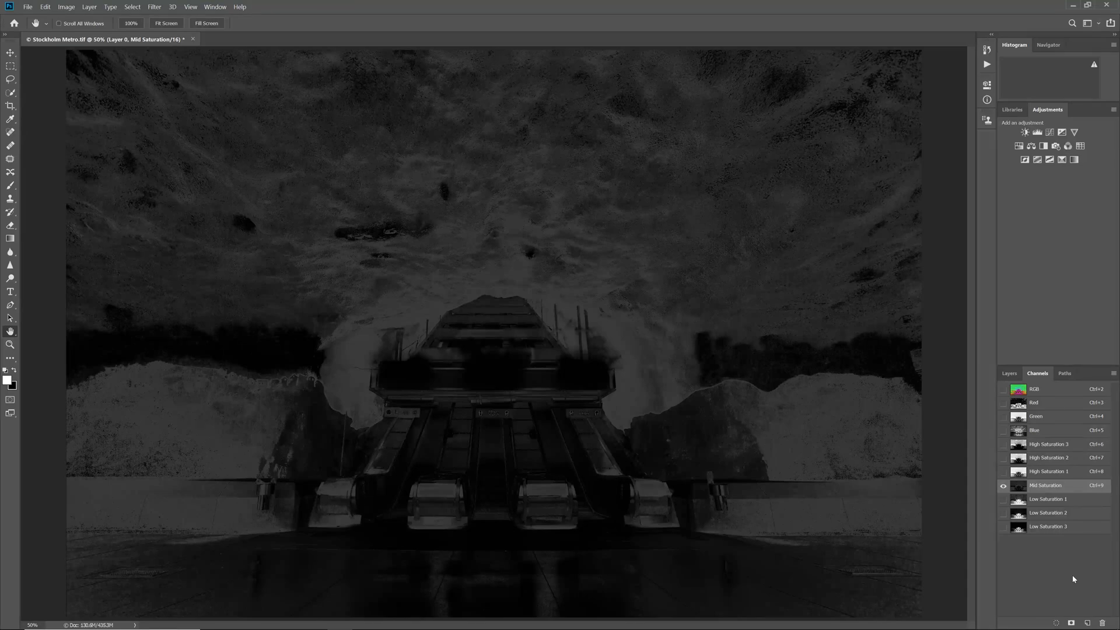
Return to the RGB composite and apply the HSB/HSL filter to Layer 0 with input mode HSB and row order RGB.
key(ctrl+2)
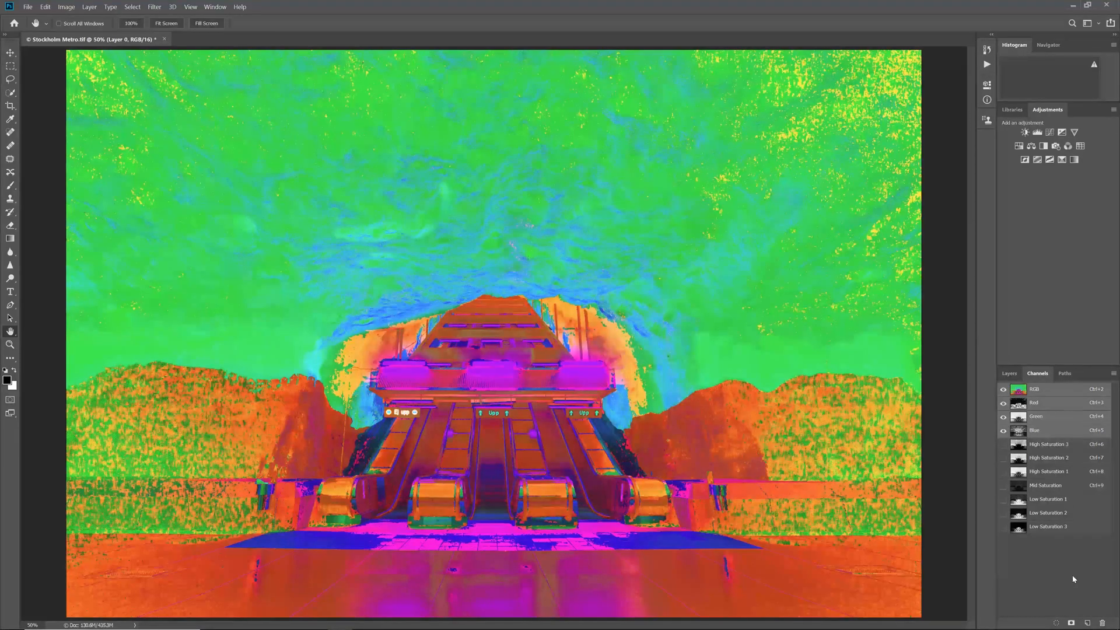
click(1010, 373)
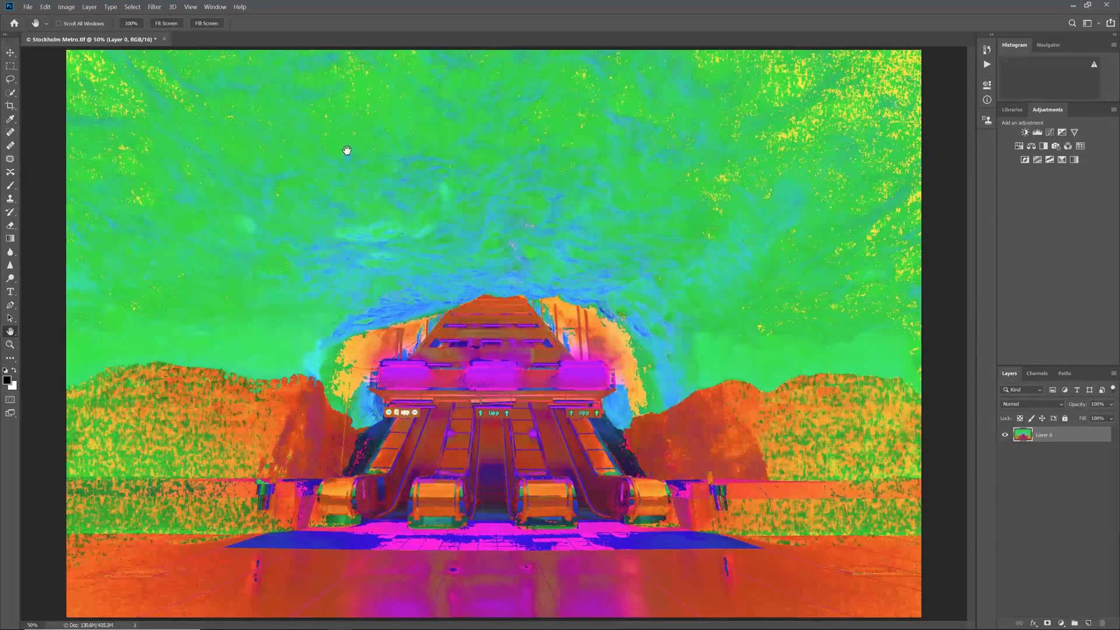
click(151, 7)
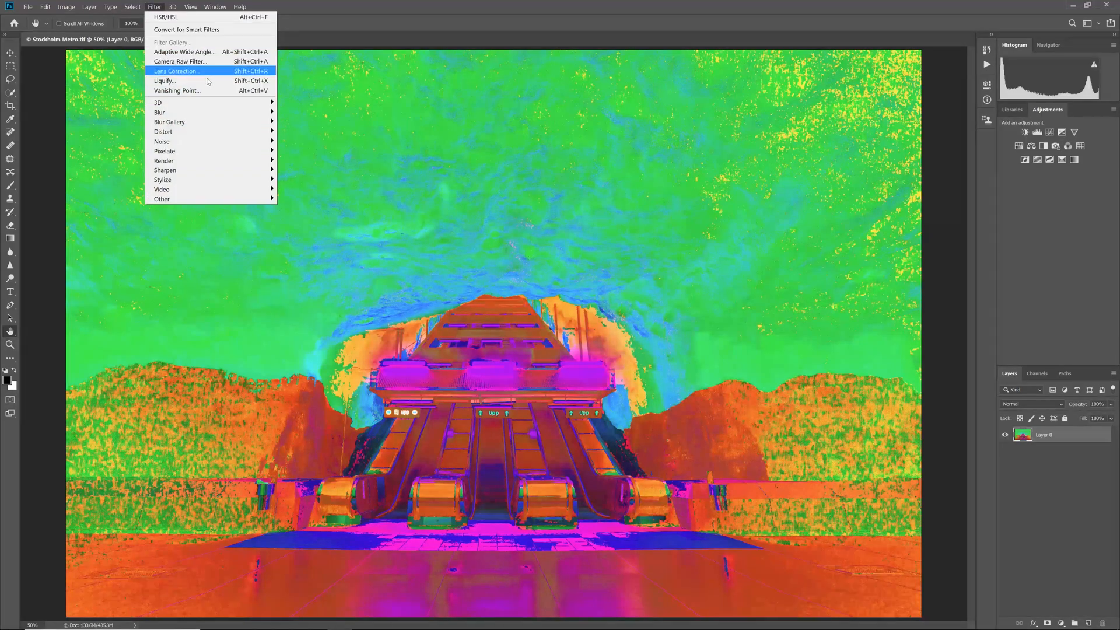
mouse_move(205, 203)
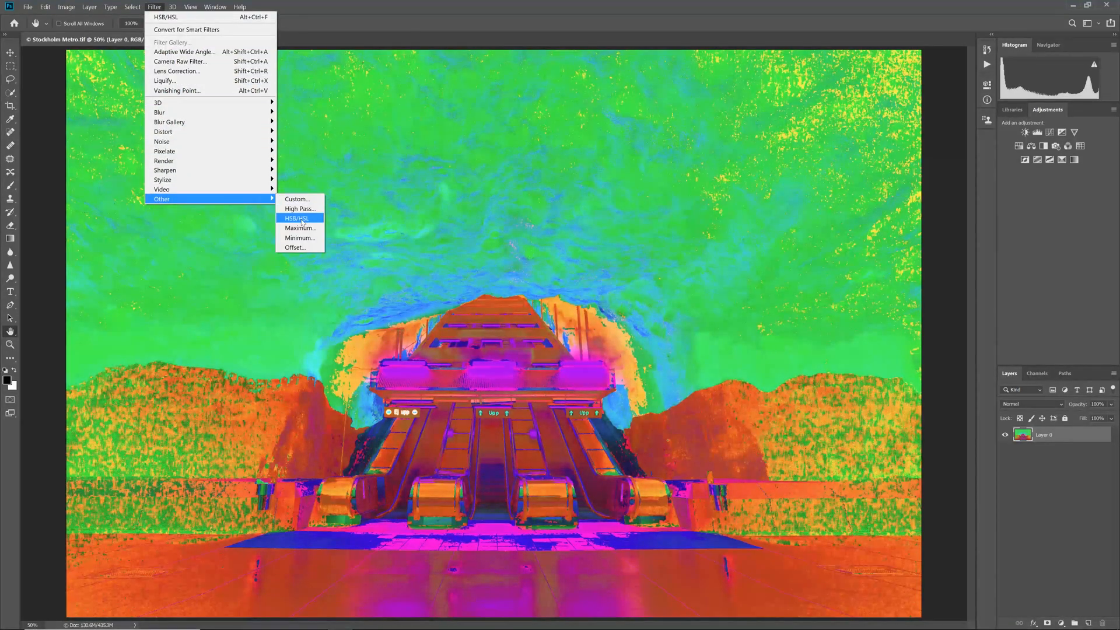
click(300, 219)
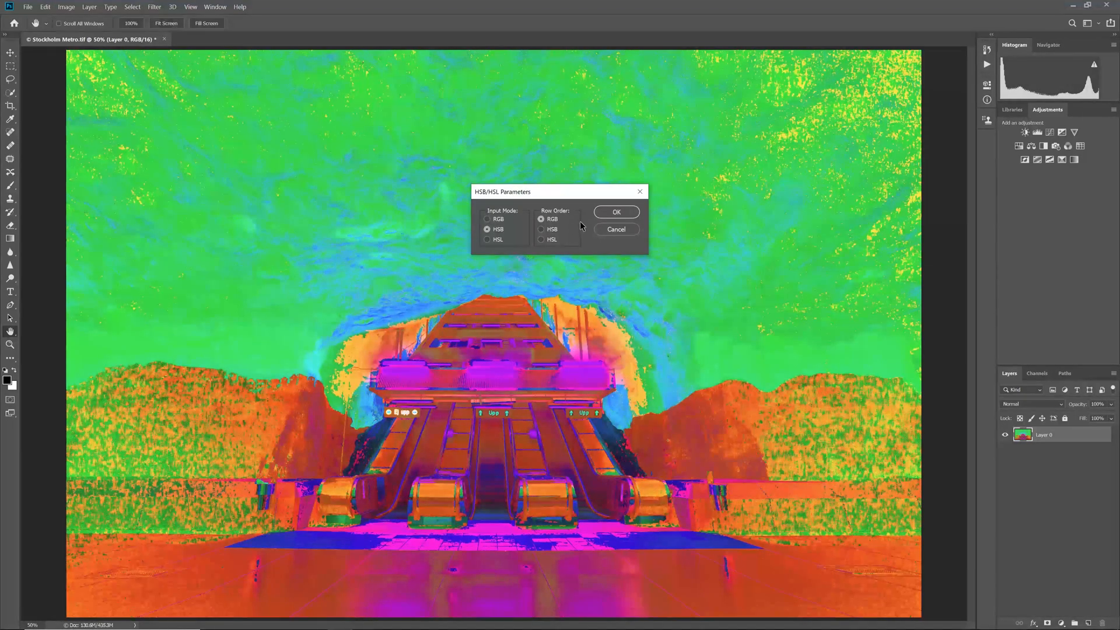
click(615, 213)
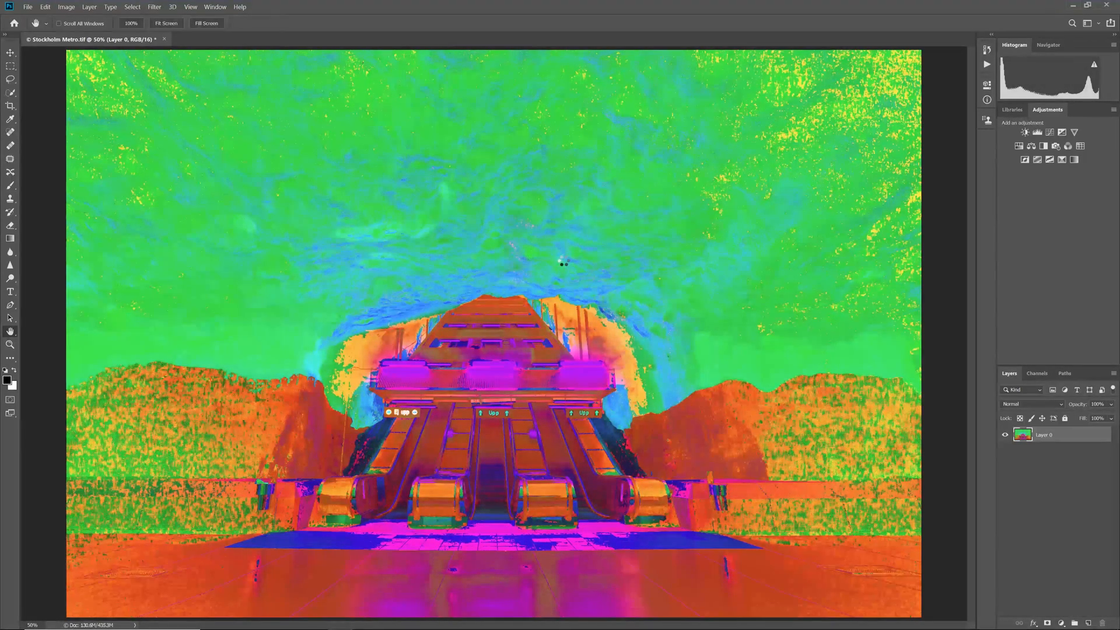
key(ctrl+z)
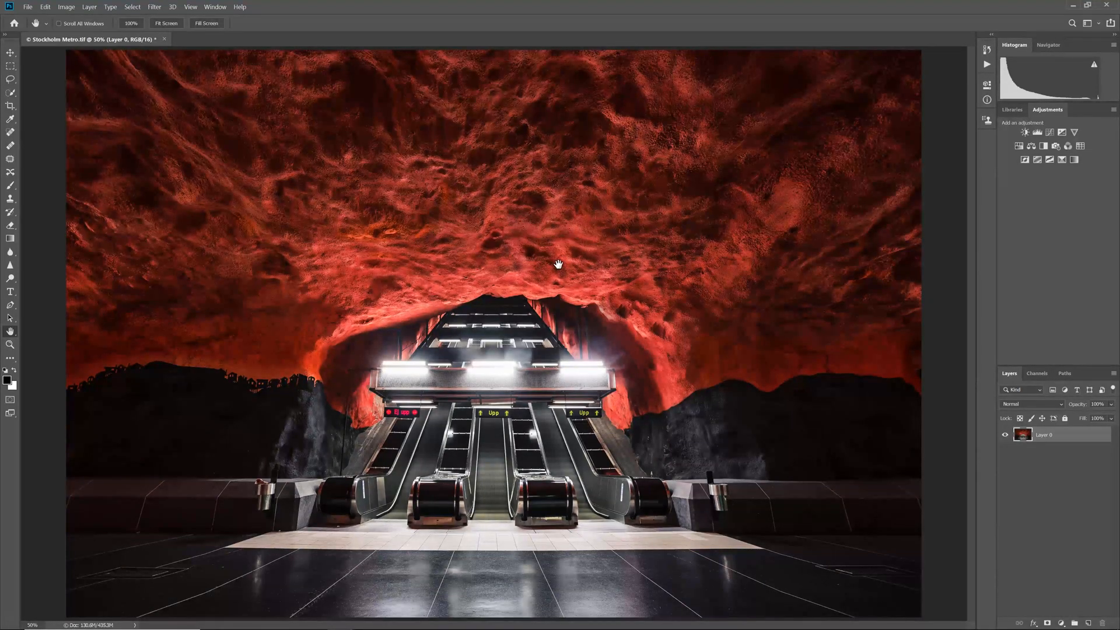
Load High Saturation 1 and Low Saturation 1 in turn as selections over the photo, and deselect.
click(1035, 377)
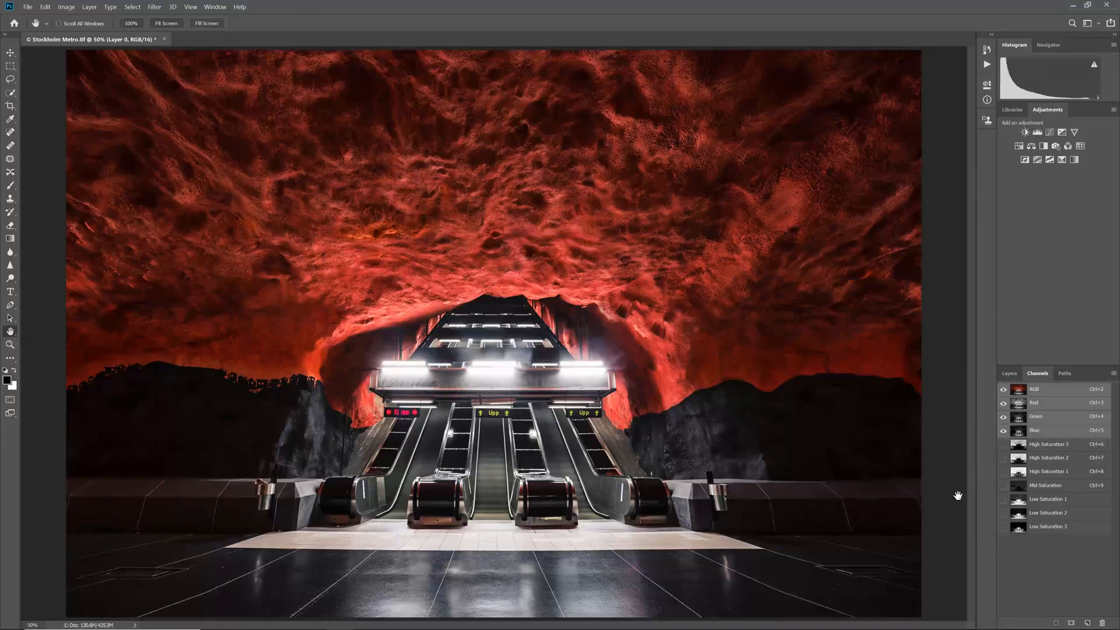
ctrl+click(1020, 485)
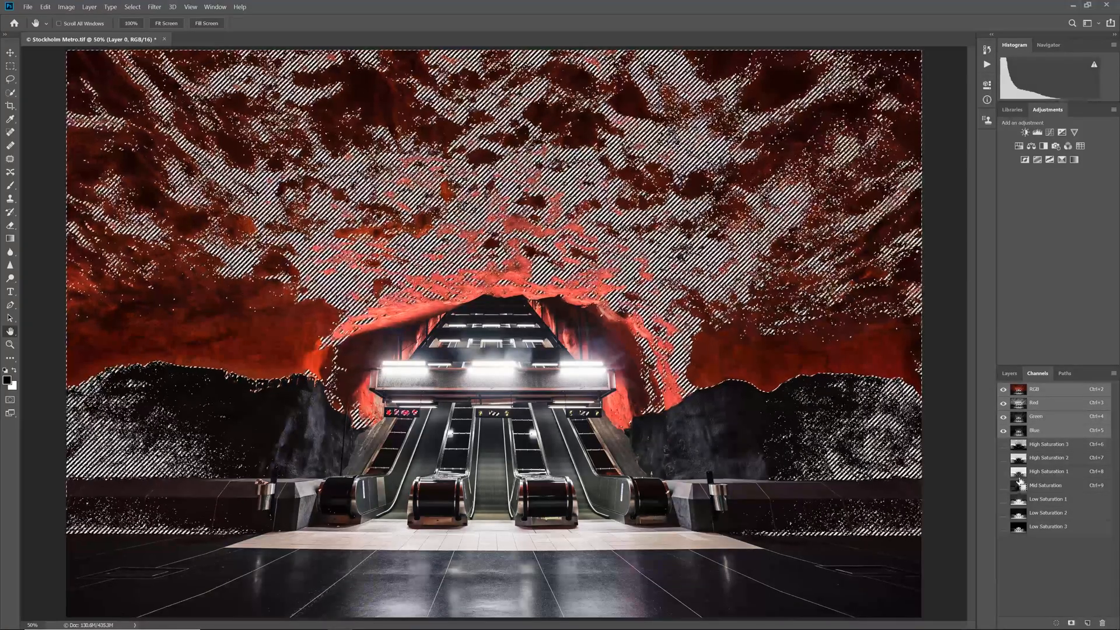
ctrl+click(1020, 500)
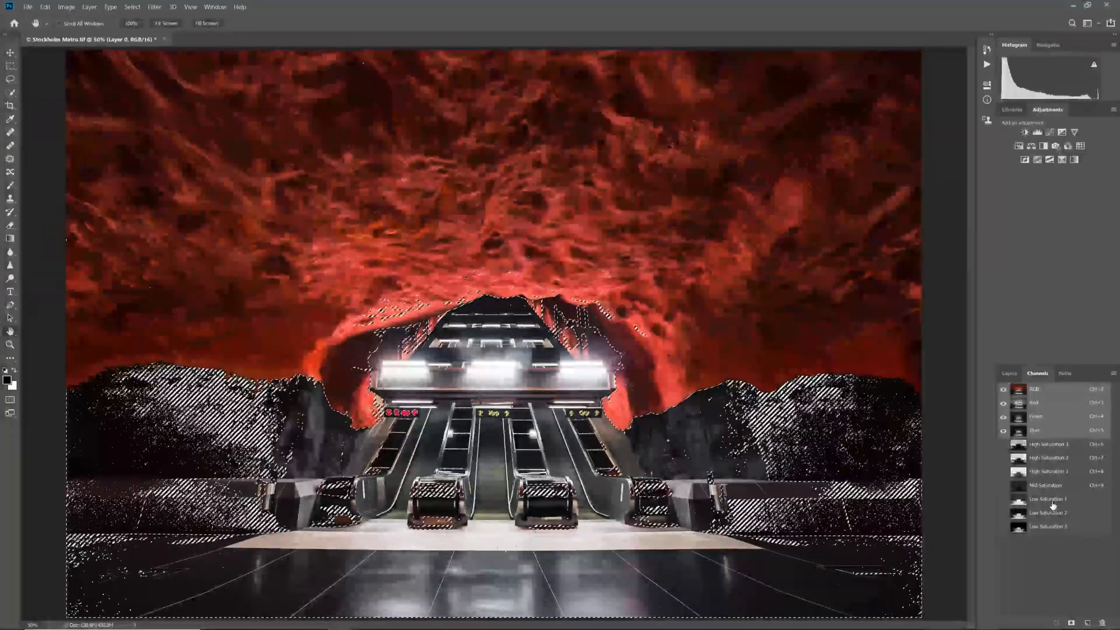
key(ctrl+d)
click(1008, 374)
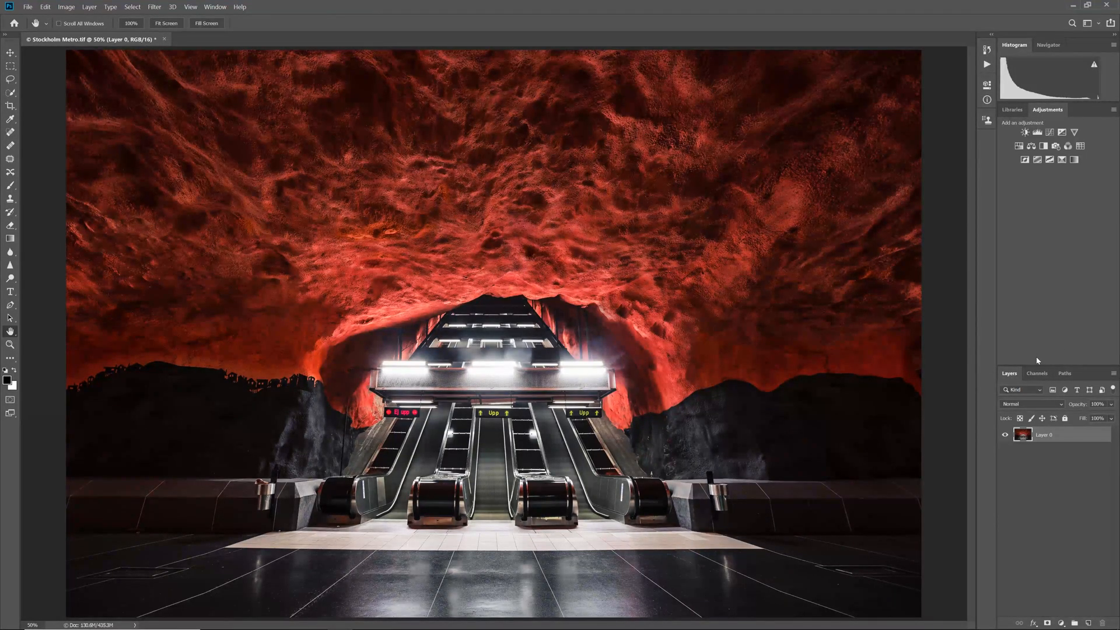
Load the High Saturation 1 channel as a selection and add a Color Balance adjustment through it, shifting the shadows towards red.
click(1036, 374)
ctrl+click(1020, 485)
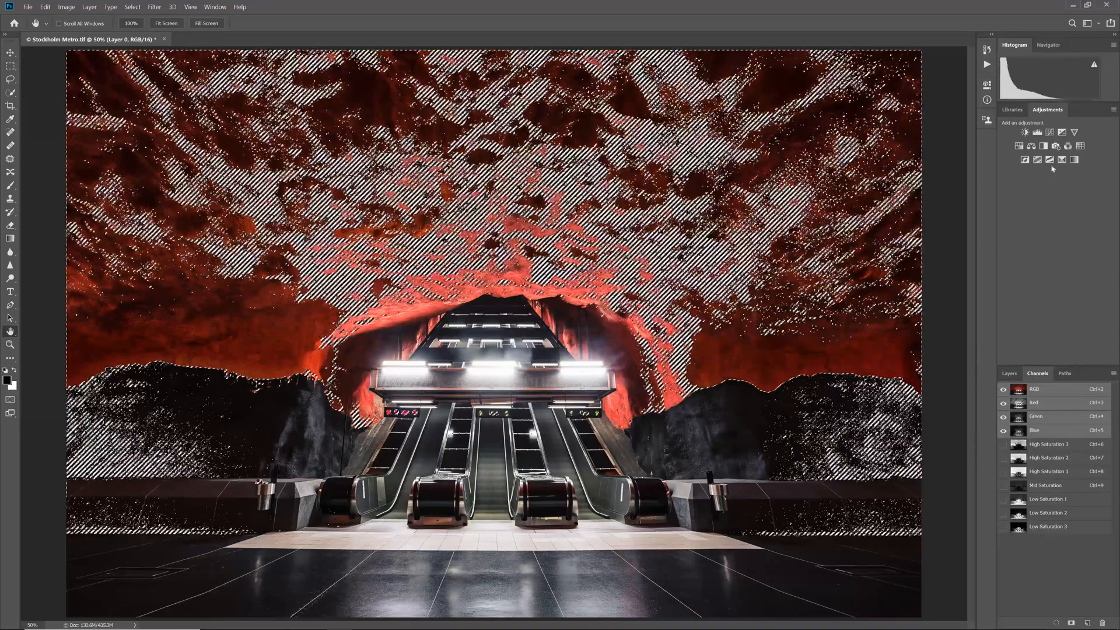
click(1032, 146)
drag(902, 137, 924, 138)
click(925, 114)
click(901, 124)
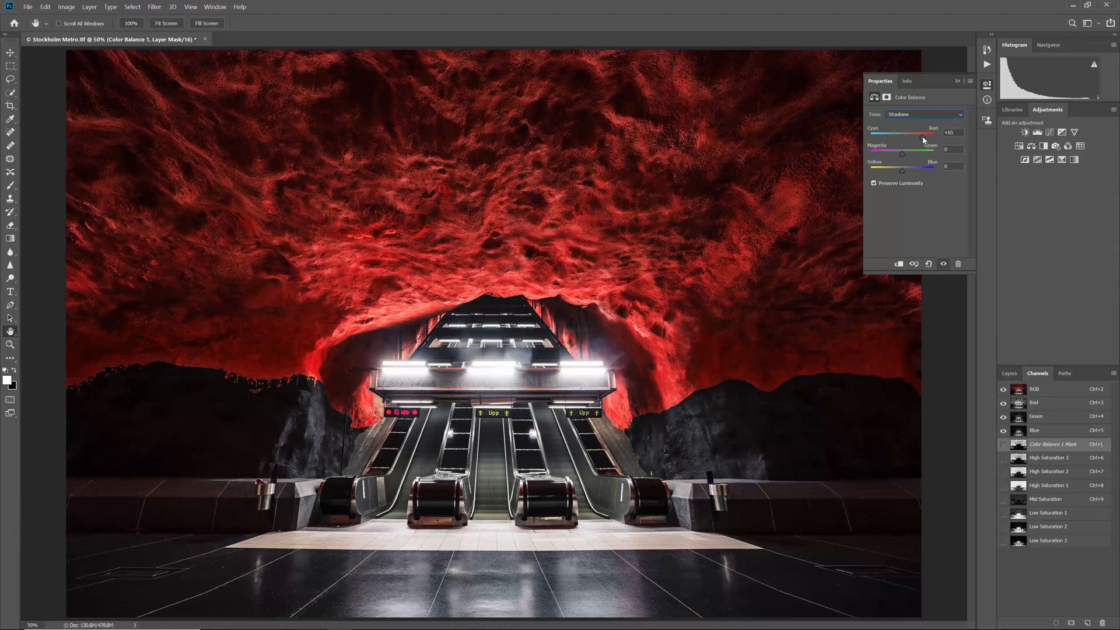
Add a Curves adjustment masked by Low Saturation 3, reshape its curve for stronger contrast, and compare the photo with and without the adjustments.
ctrl+click(1020, 543)
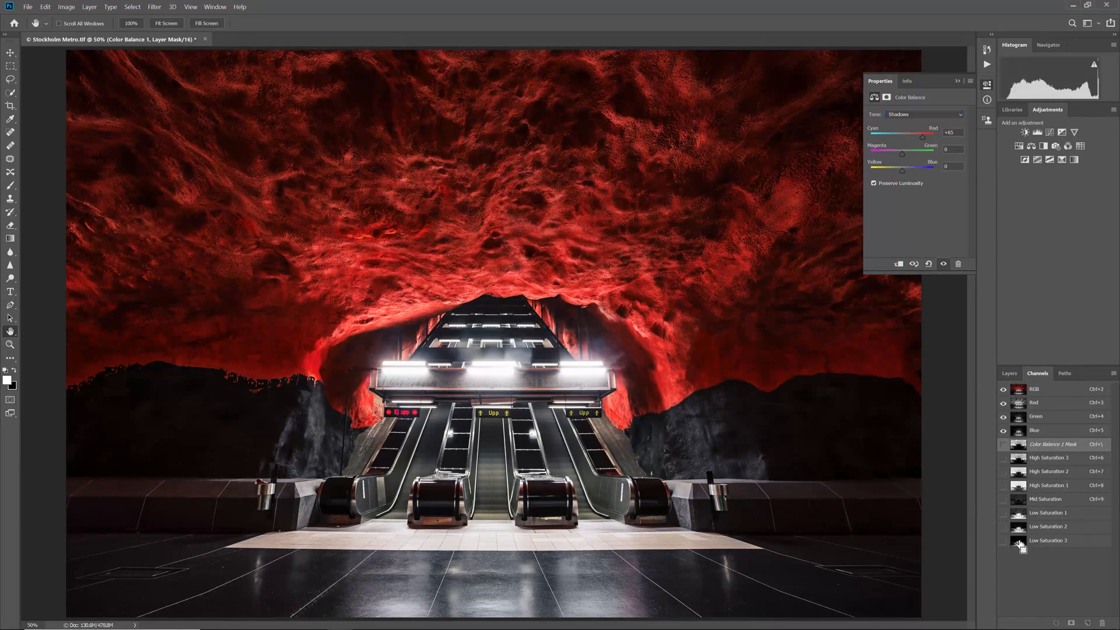
click(1050, 133)
drag(929, 170, 908, 194)
click(987, 85)
click(1010, 373)
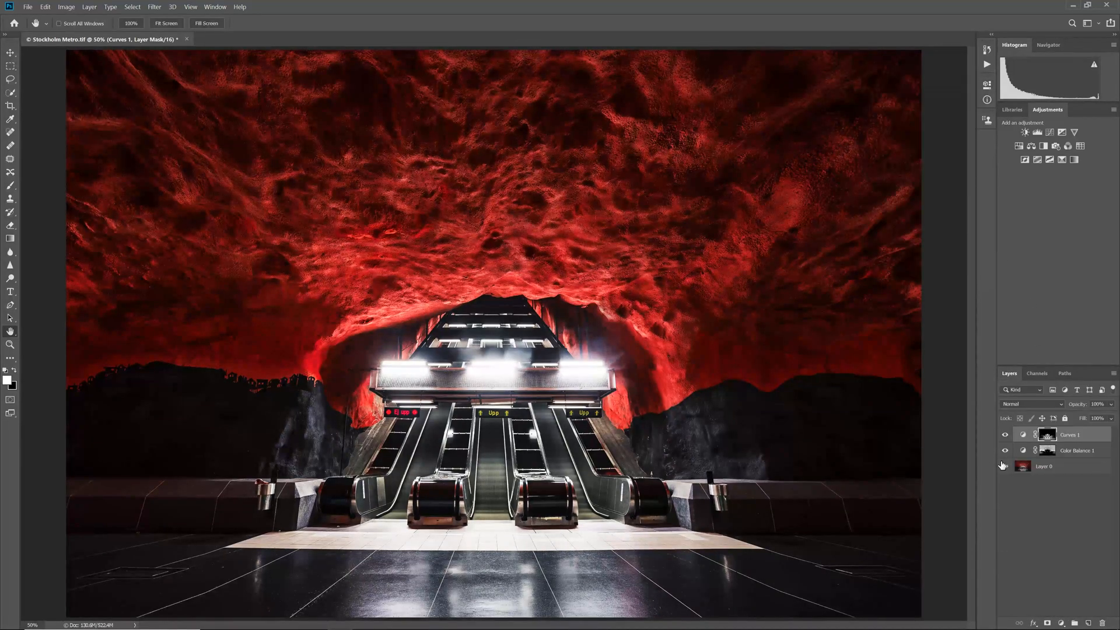
alt+click(1005, 468)
alt+click(1005, 468)
Load the Mid Saturation channel as a selection and add a Curves adjustment through it with a very steep curve.
click(1037, 374)
ctrl+click(1019, 500)
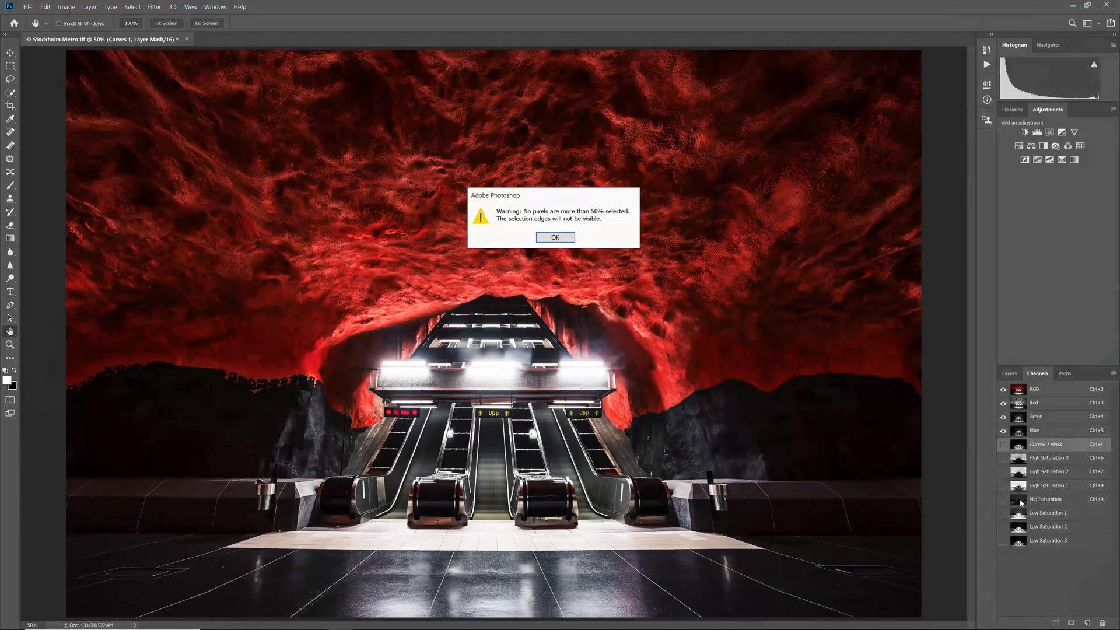
key(Return)
click(1050, 132)
drag(911, 187, 921, 140)
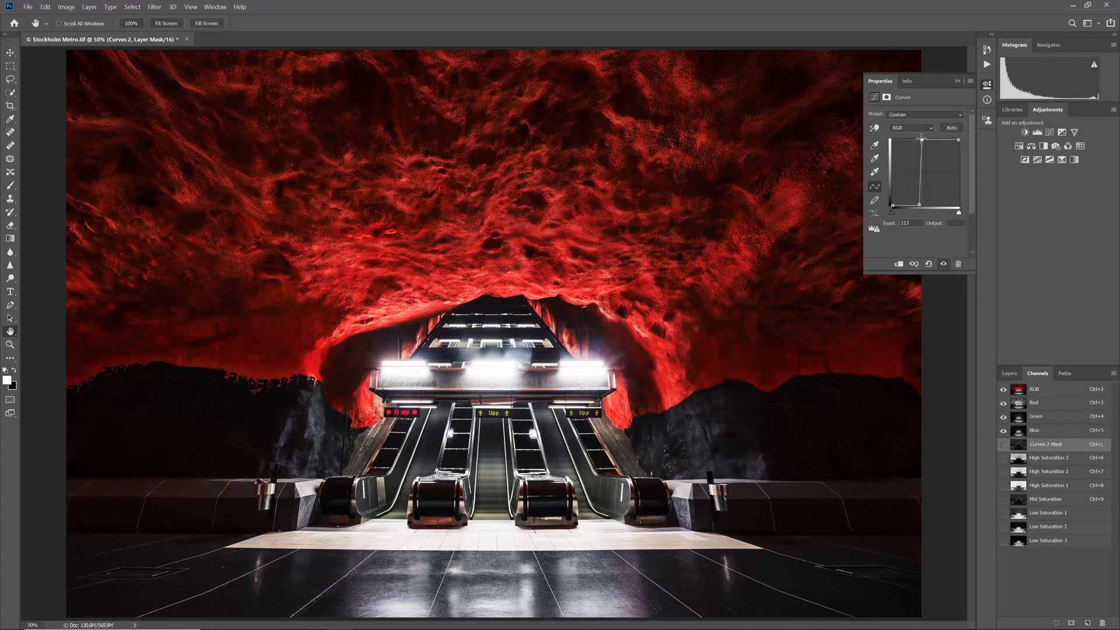
Add a Vibrance adjustment masked by Mid Saturation, increase its vibrance, and compare the original photo with the adjusted version.
ctrl+click(1019, 500)
key(Return)
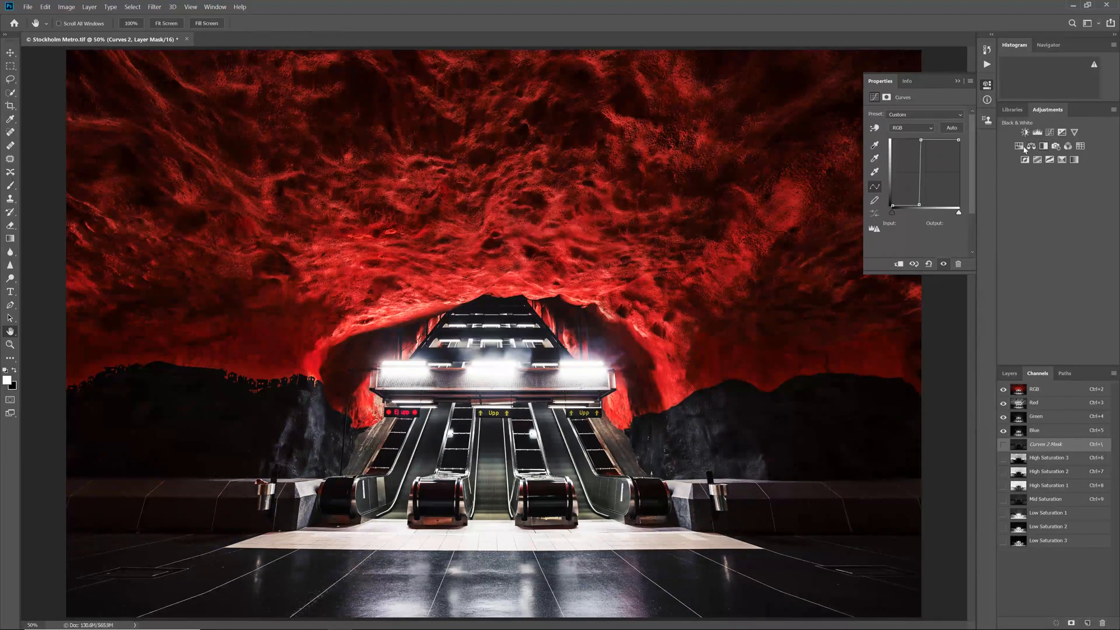
click(1074, 131)
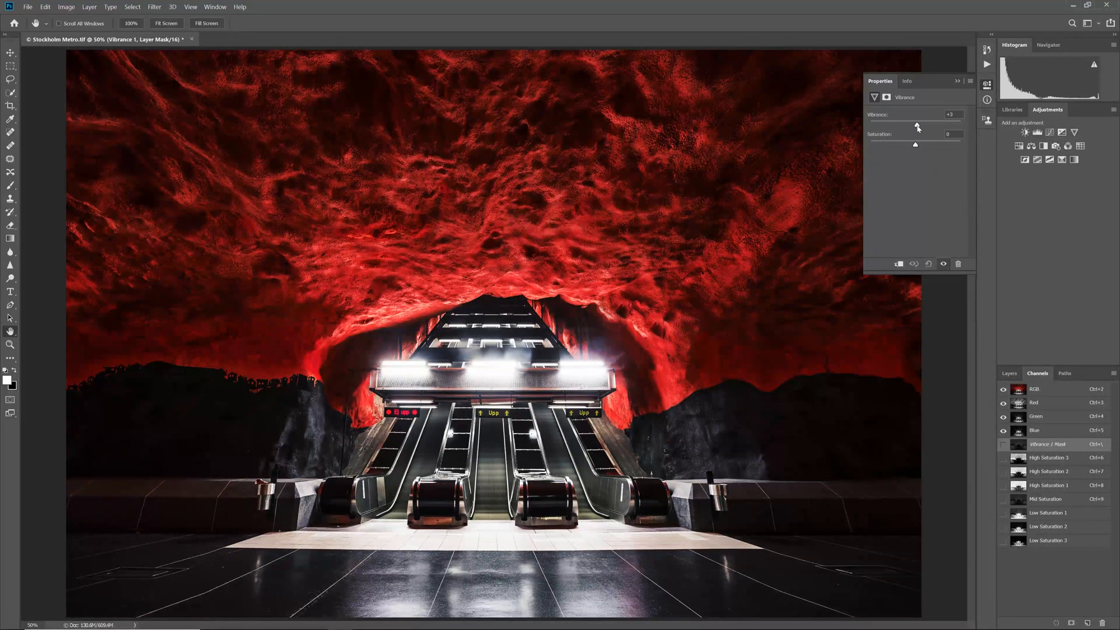
click(987, 85)
click(1009, 374)
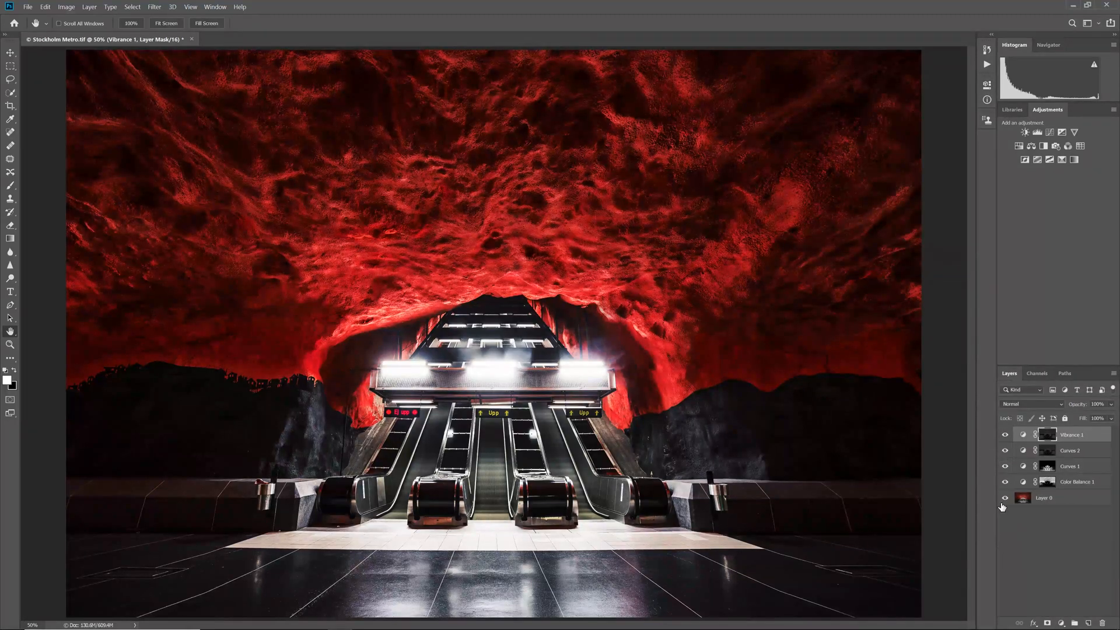
alt+click(1004, 499)
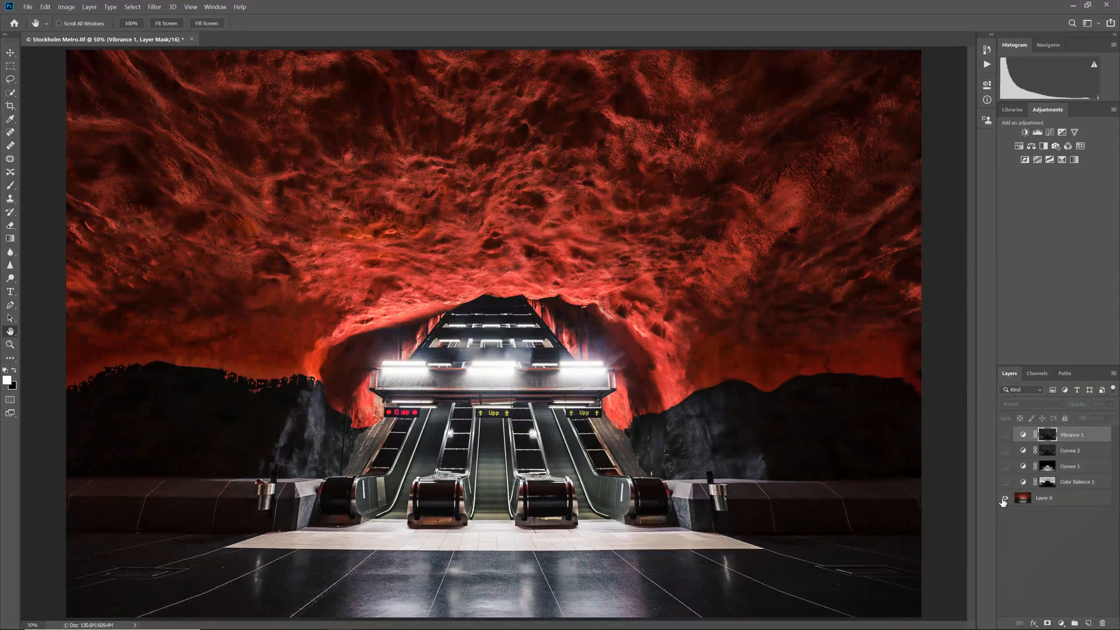
alt+click(1004, 499)
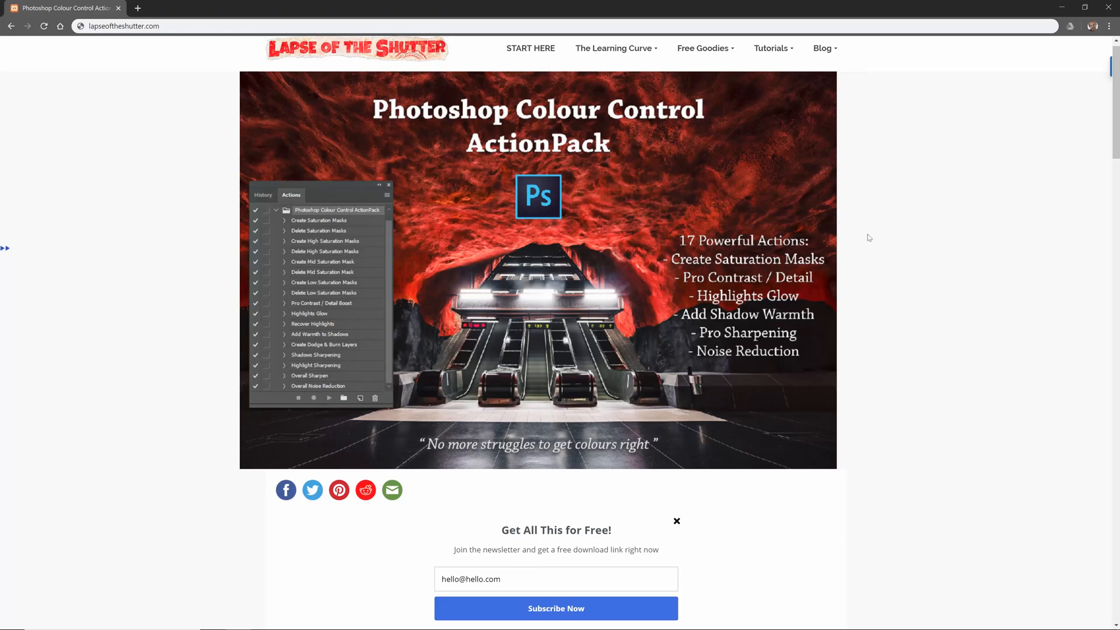
Switch to the web browser and show the Free Goodies entries on the Lapse of the Shutter site.
mouse_move(723, 64)
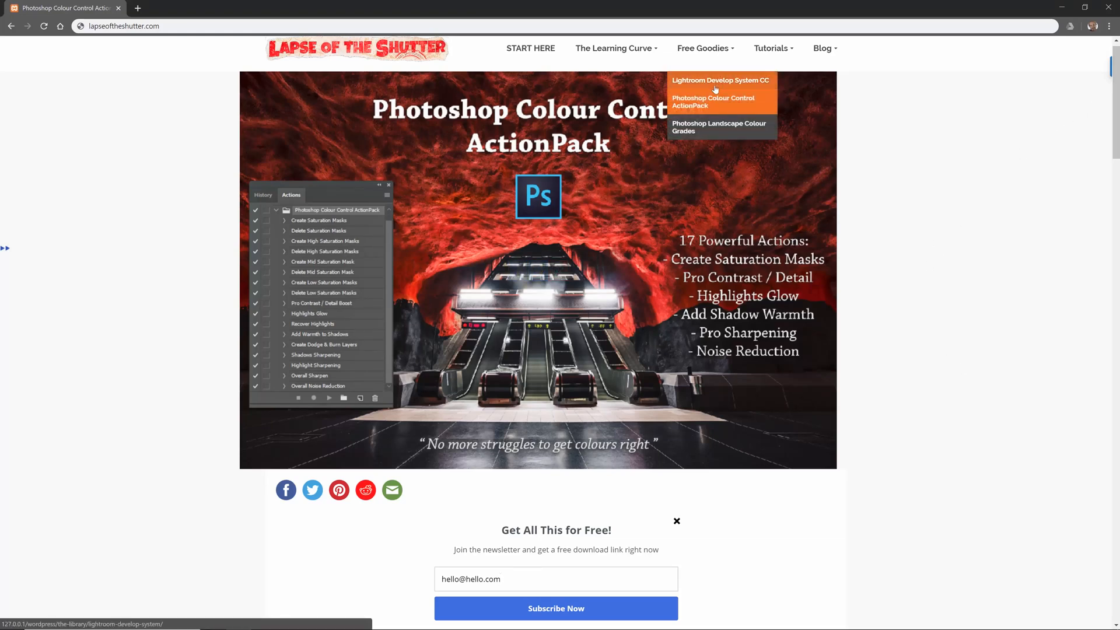